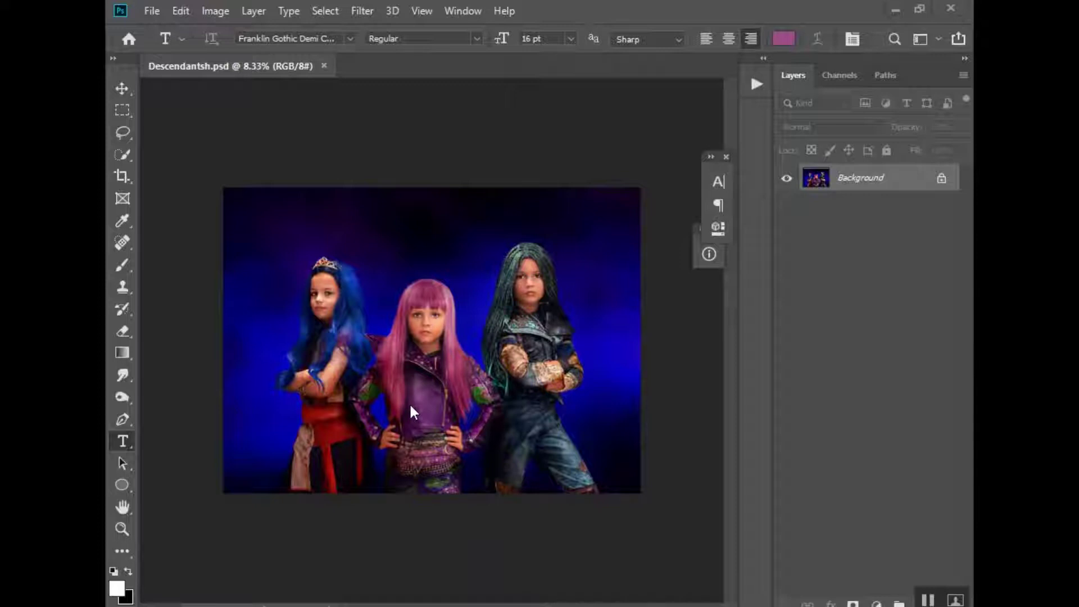
- Start placing an embedded image and open the Smoke Bombs overlay folder as its source
click(150, 11)
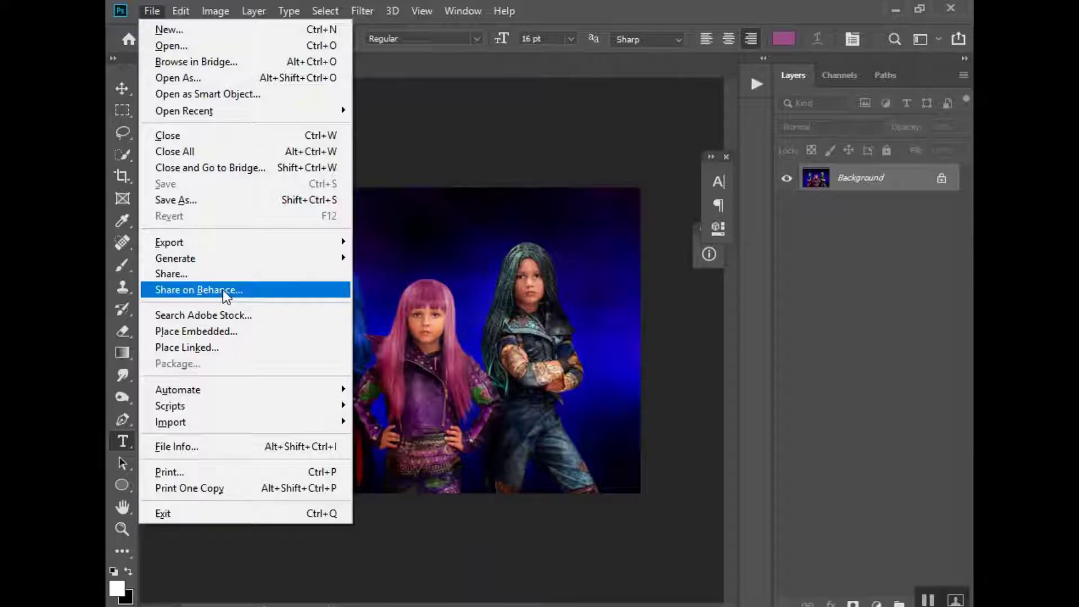
click(226, 330)
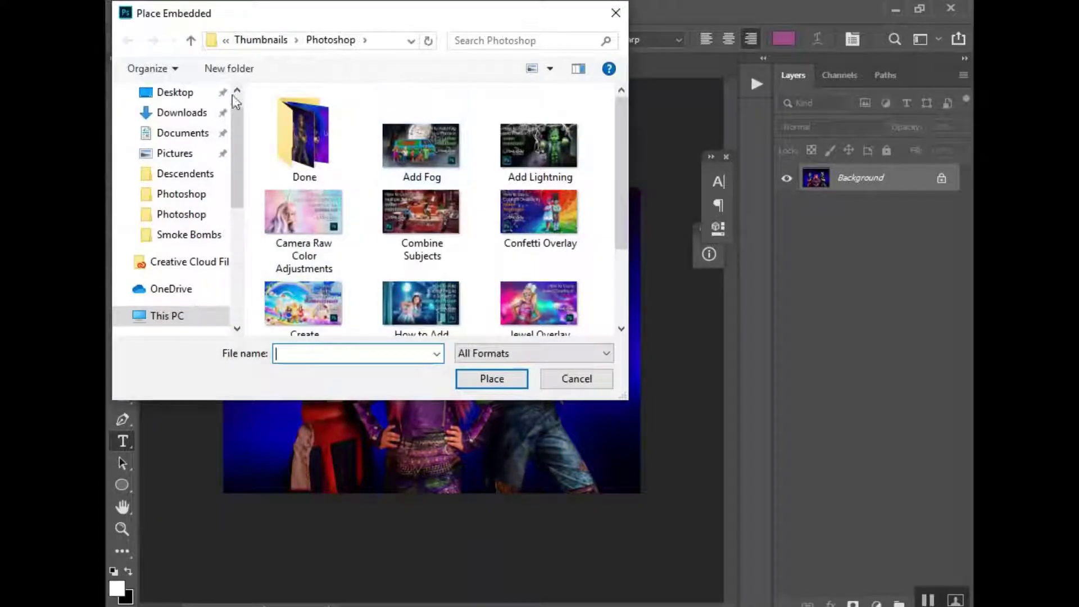
scroll(193, 245, down, 2)
scroll(194, 253, up, 1)
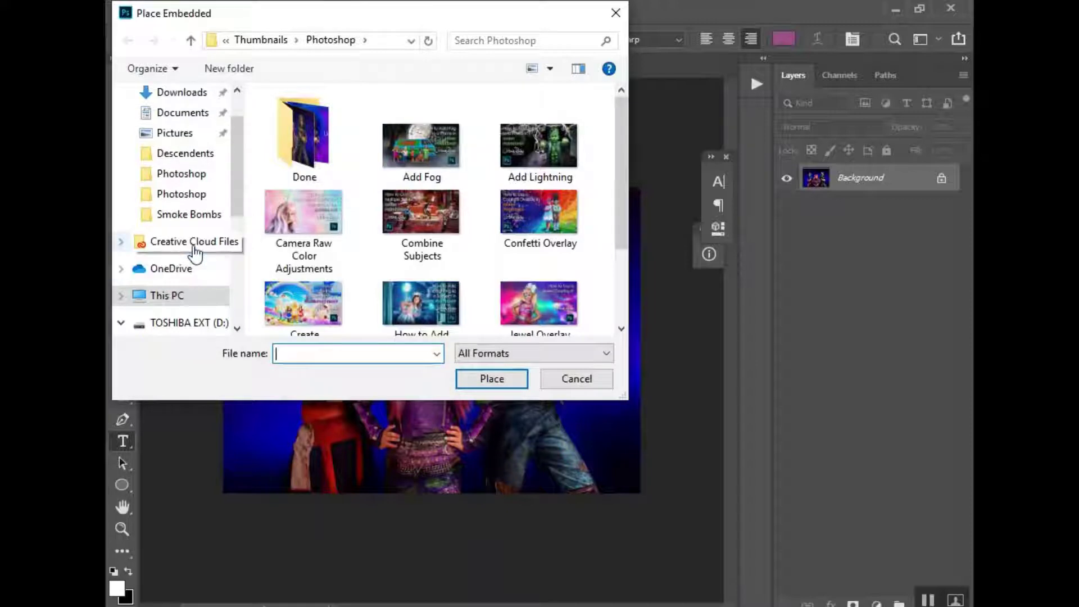
click(200, 218)
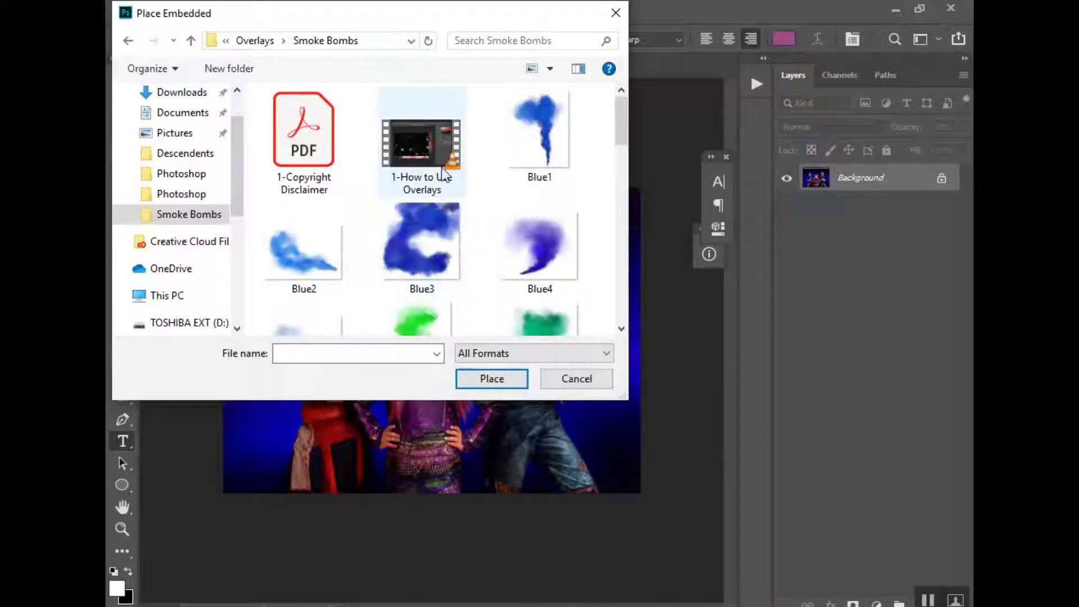
- Look through the smoke bomb overlays and place Blue1 into the photo as an embedded layer
scroll(467, 299, down, 1)
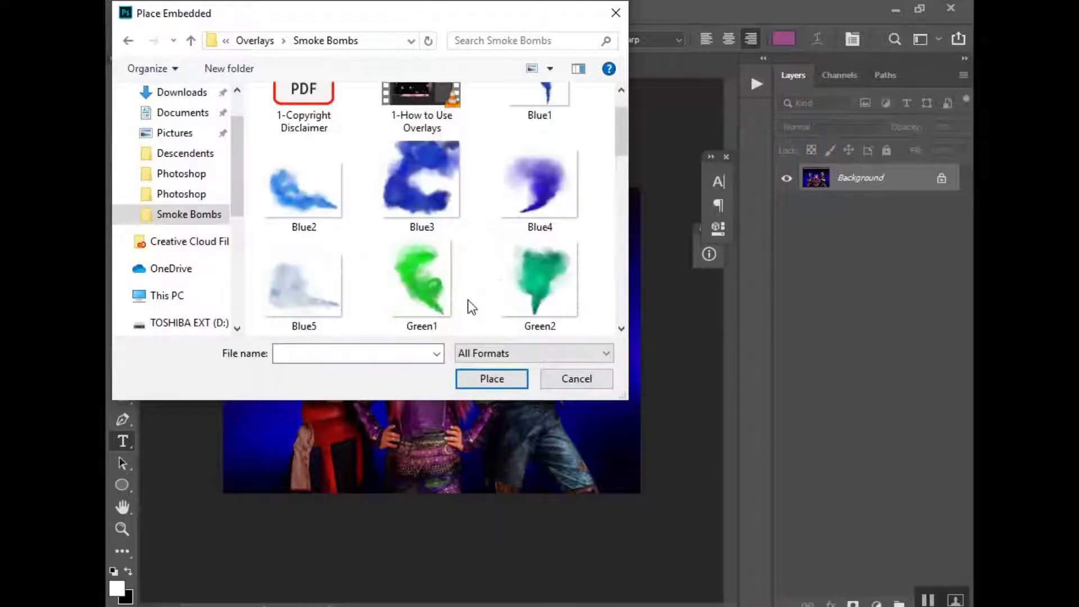
scroll(468, 299, up, 1)
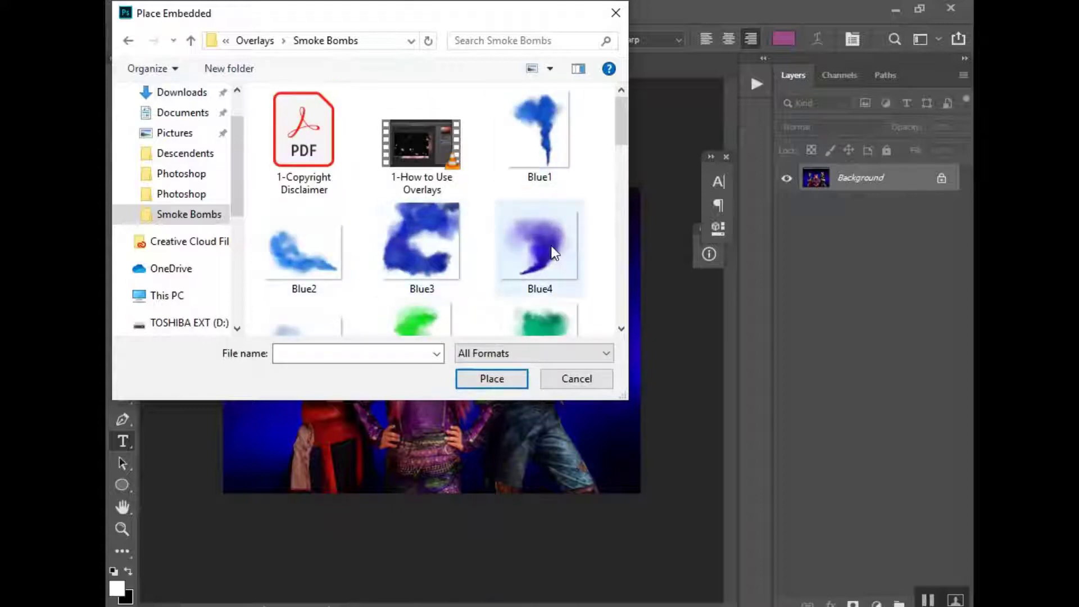
scroll(551, 245, down, 2)
scroll(550, 245, down, 3)
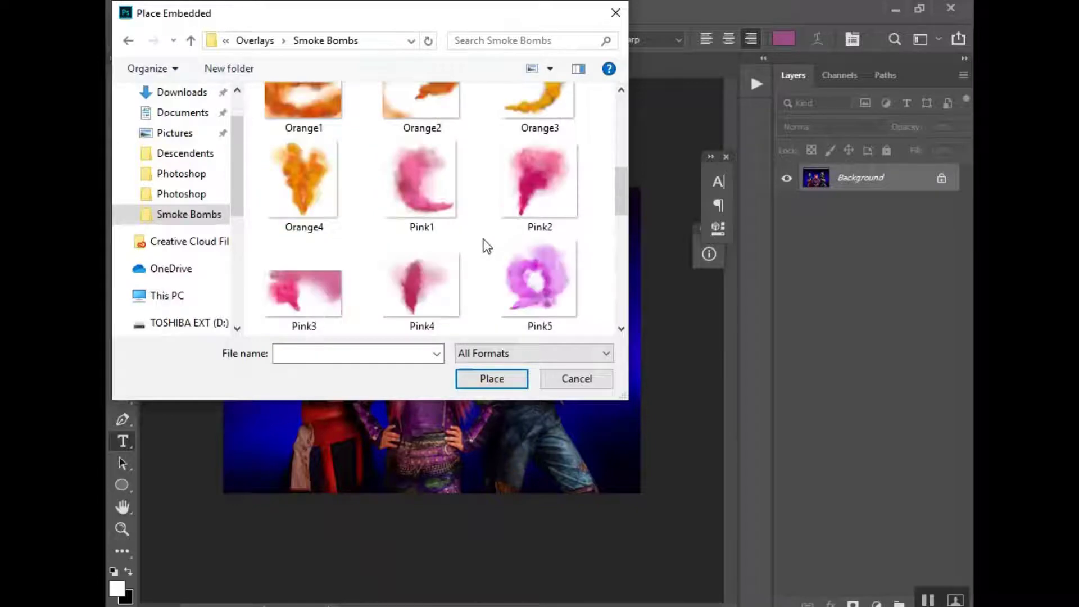
scroll(486, 246, down, 3)
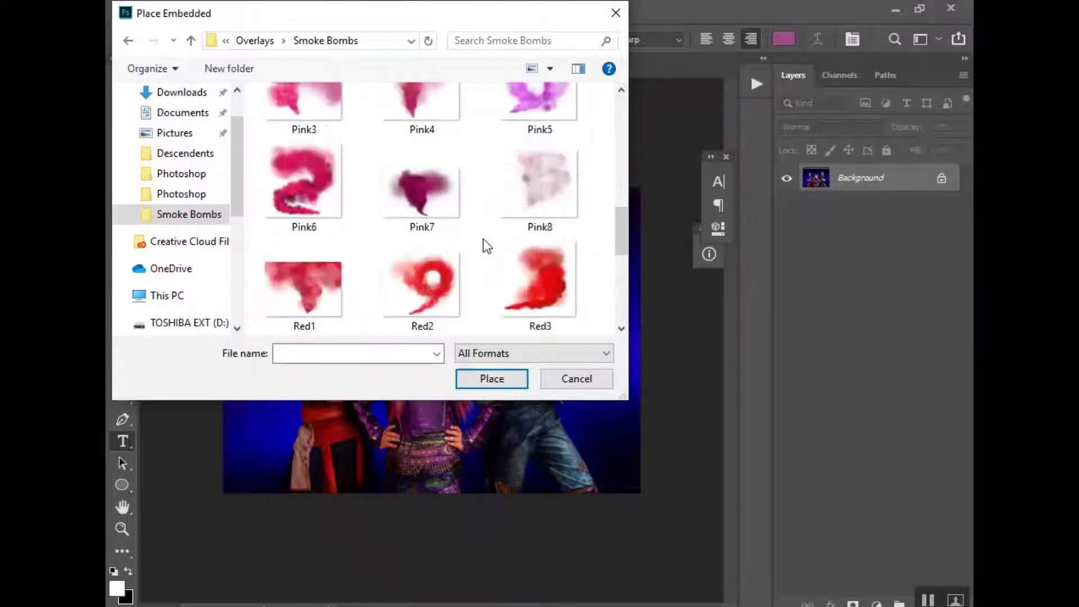
scroll(486, 246, down, 5)
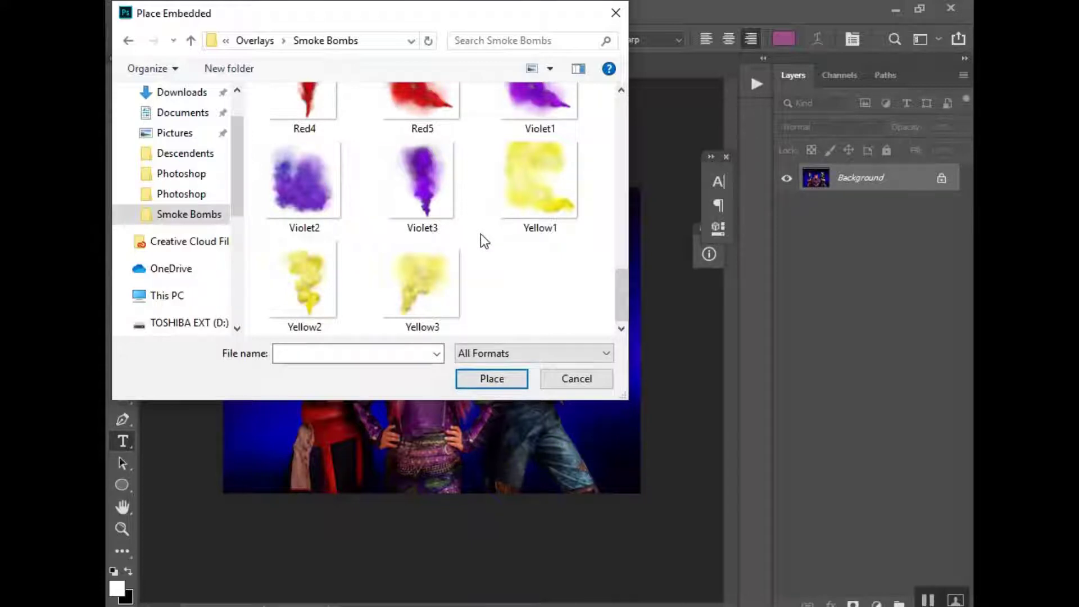
scroll(480, 241, up, 8)
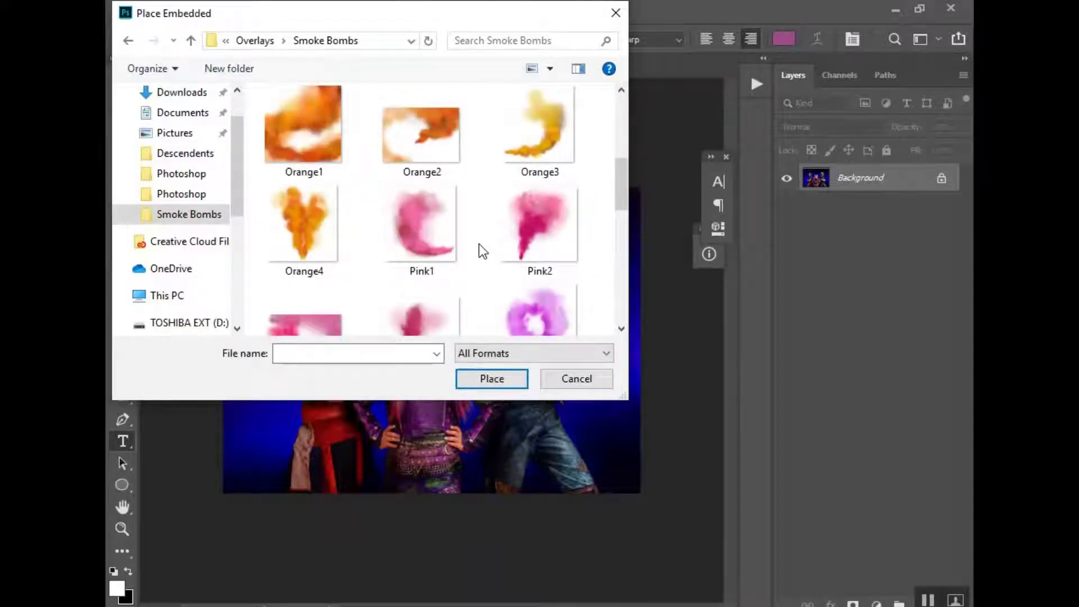
scroll(479, 243, up, 3)
scroll(479, 245, up, 2)
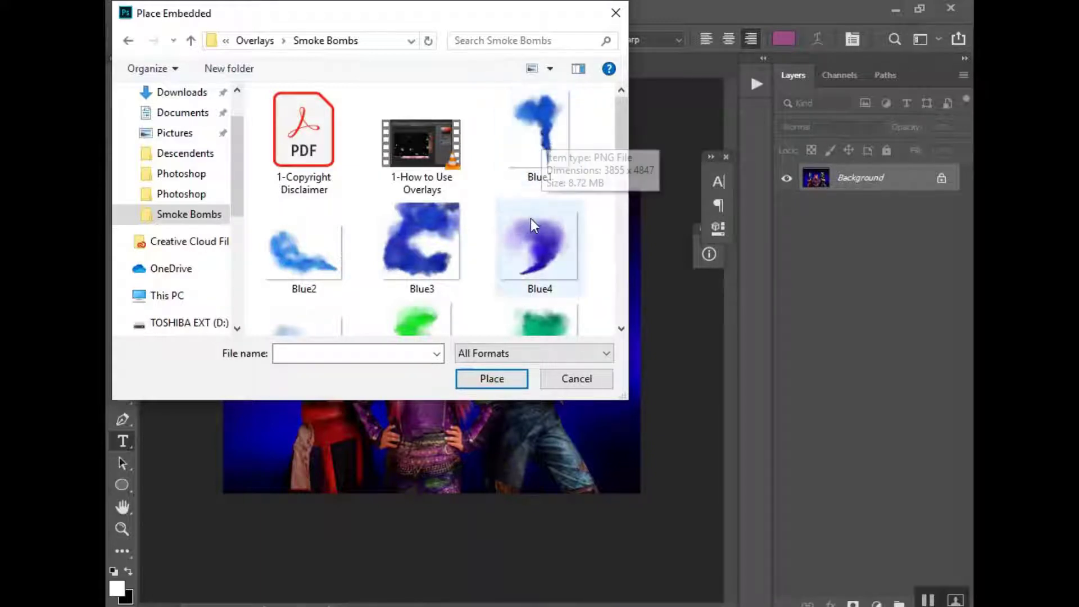
click(542, 143)
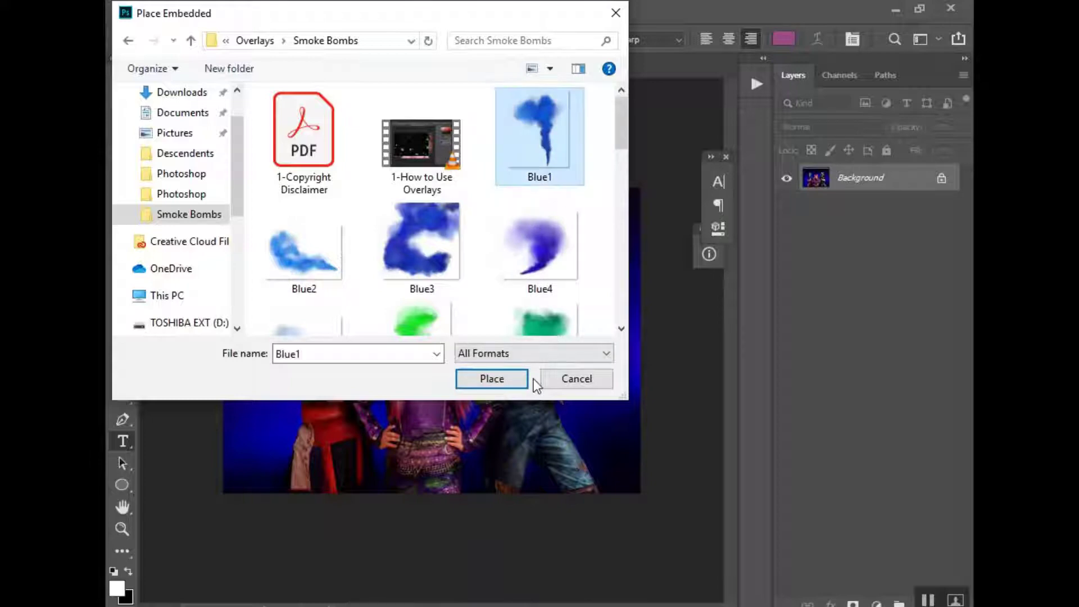
click(518, 377)
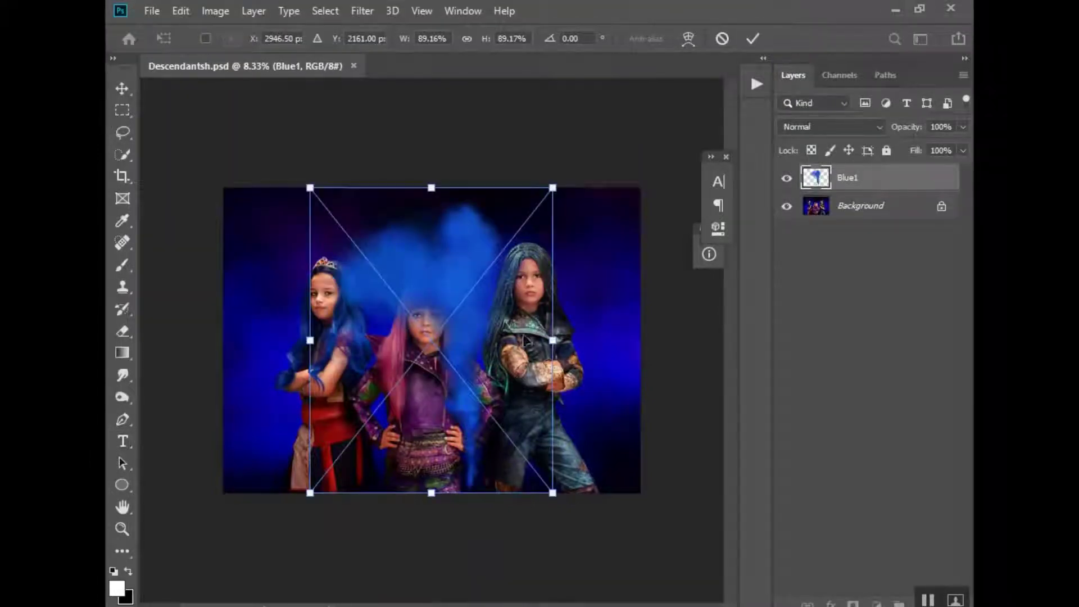
- Enlarge the Blue1 smoke to about 135%, position it over the photo's upper-right area and around the right-hand girl, and commit the placement
drag(505, 333, 660, 361)
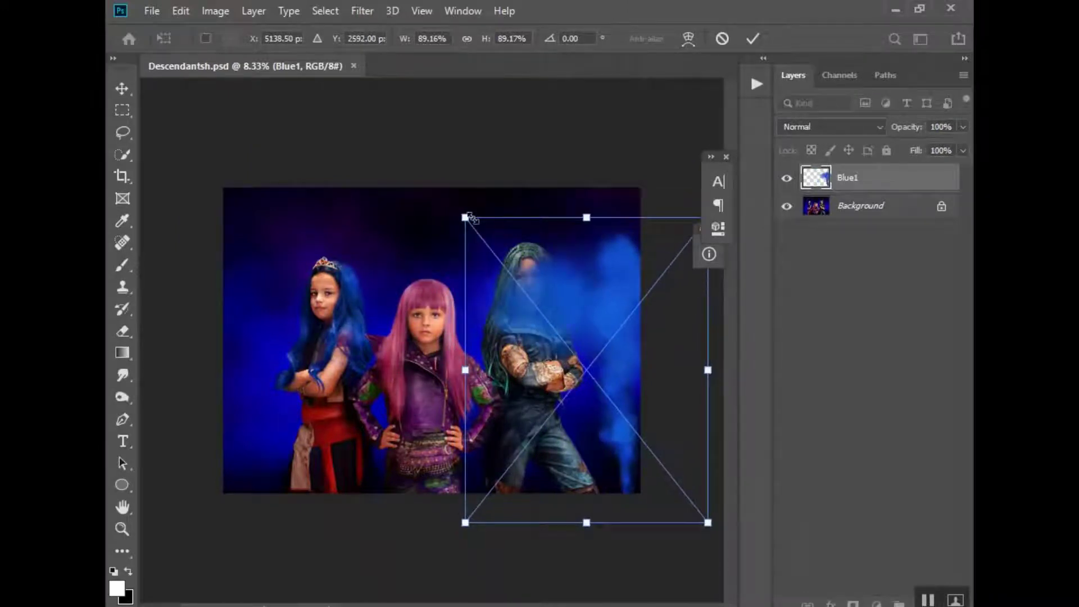
drag(464, 218, 351, 127)
drag(585, 311, 625, 306)
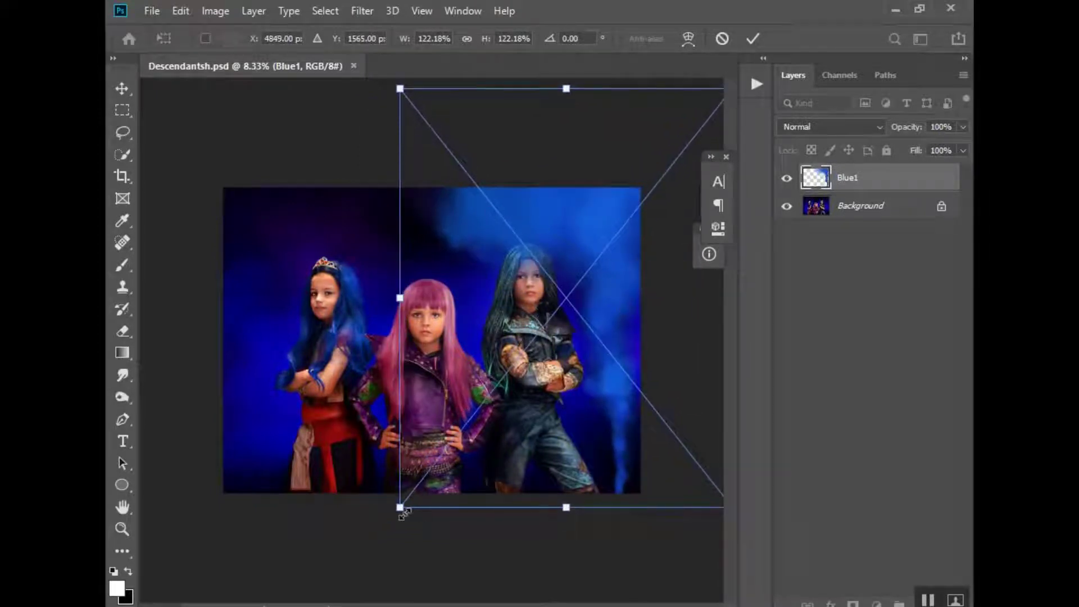
drag(399, 505, 349, 549)
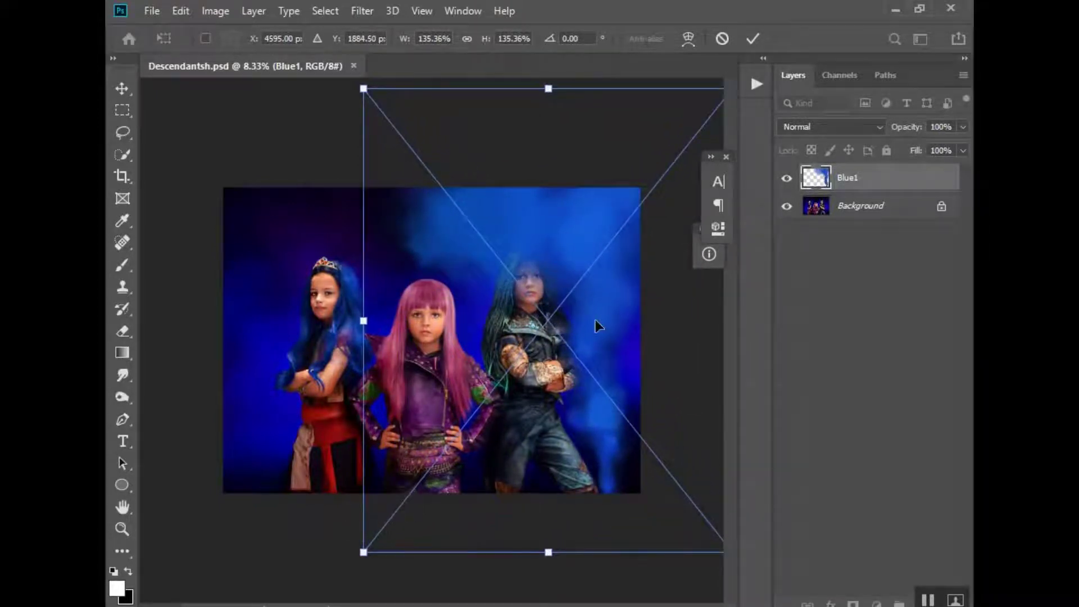
drag(597, 326, 605, 306)
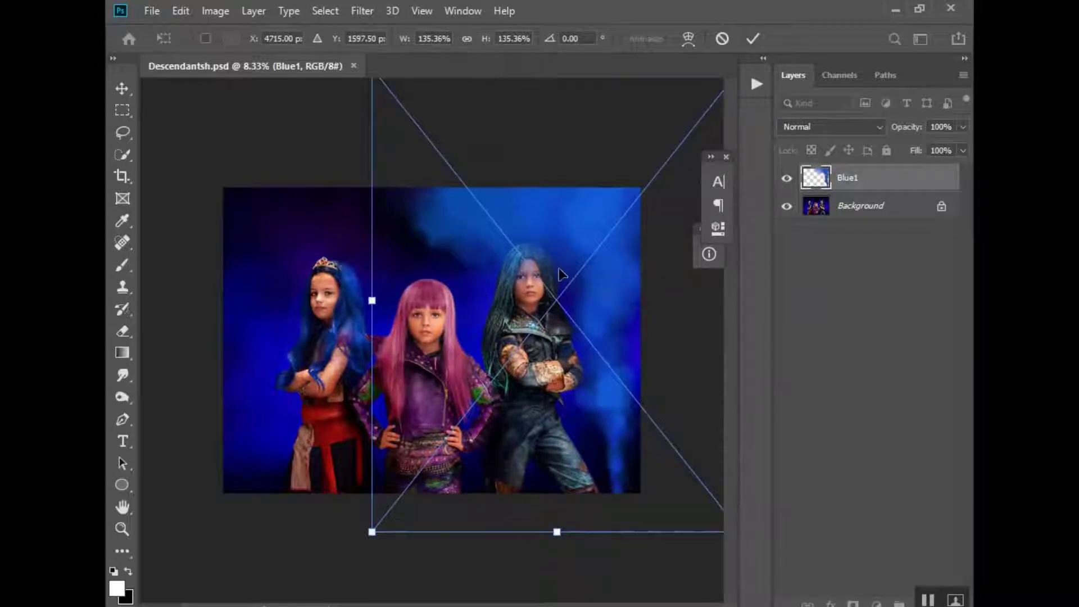
key(t)
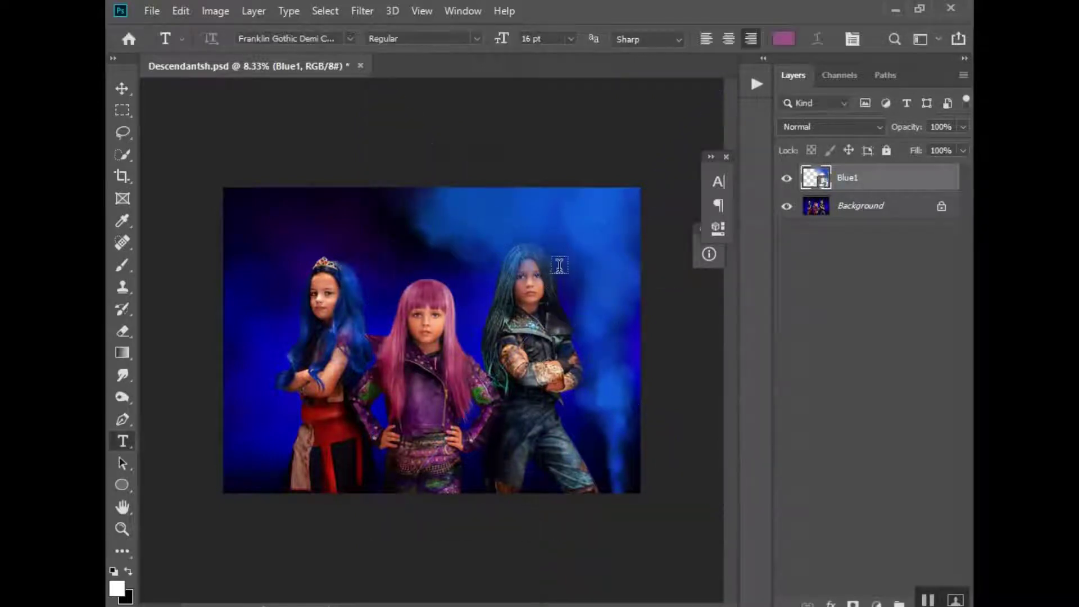
- Place the Pink2 smoke overlay from the Smoke Bombs folder as an embedded layer
click(151, 12)
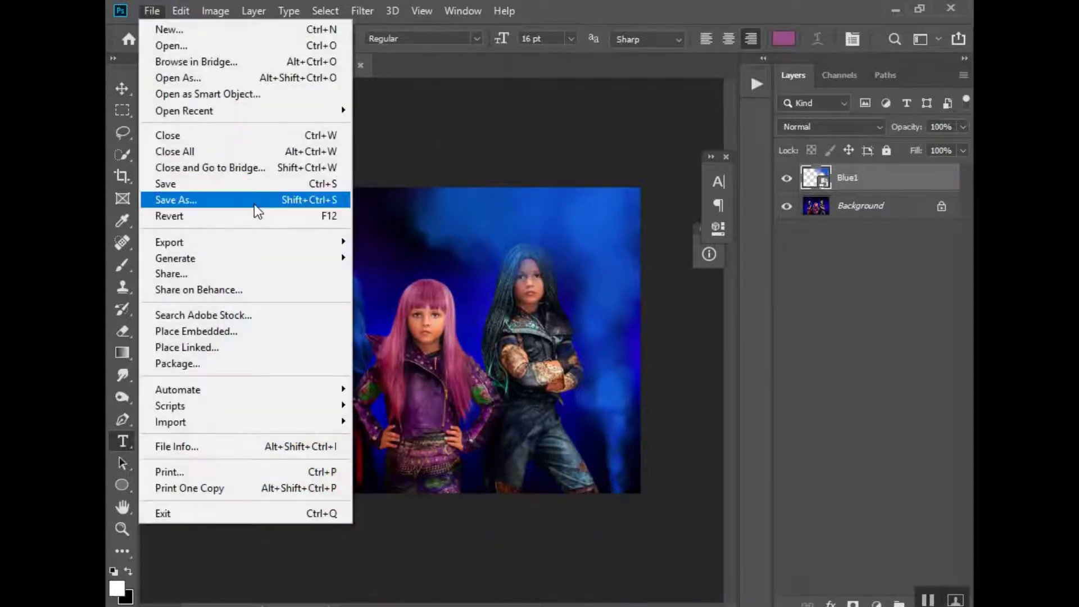
click(242, 331)
scroll(345, 282, down, 6)
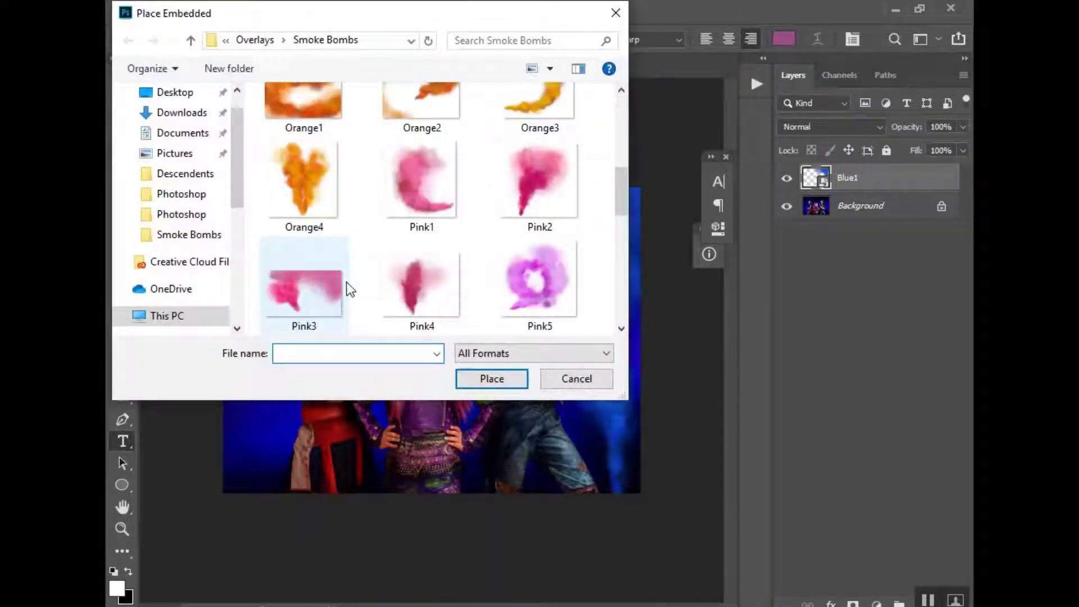
click(528, 188)
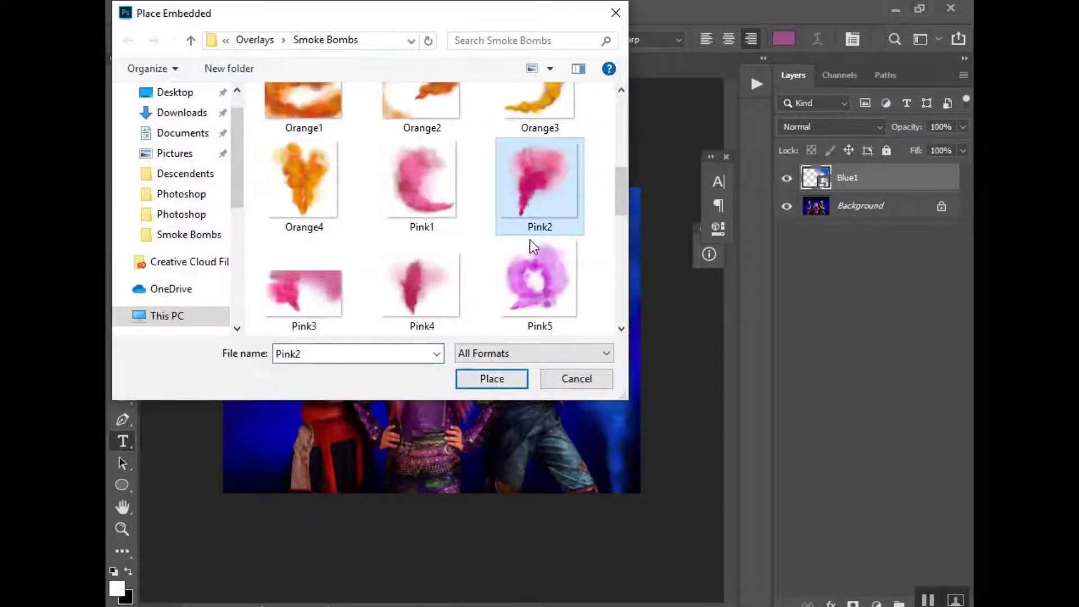
click(479, 378)
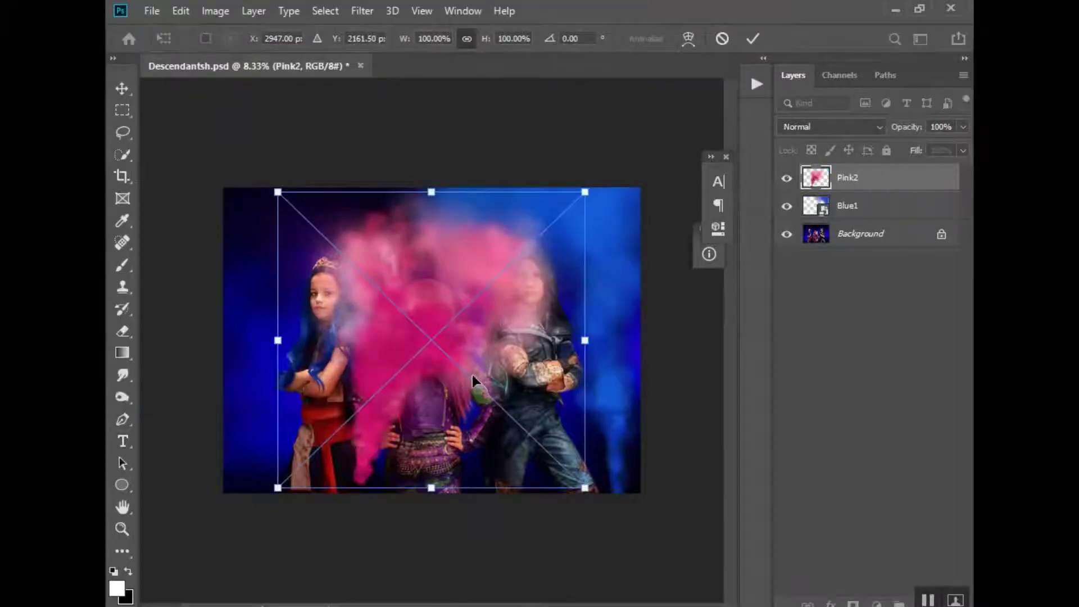
- Scale the Pink2 smoke to about 131%, rotate it about -19.8°, position it over the photo's left side, and commit the placement
drag(408, 280, 275, 310)
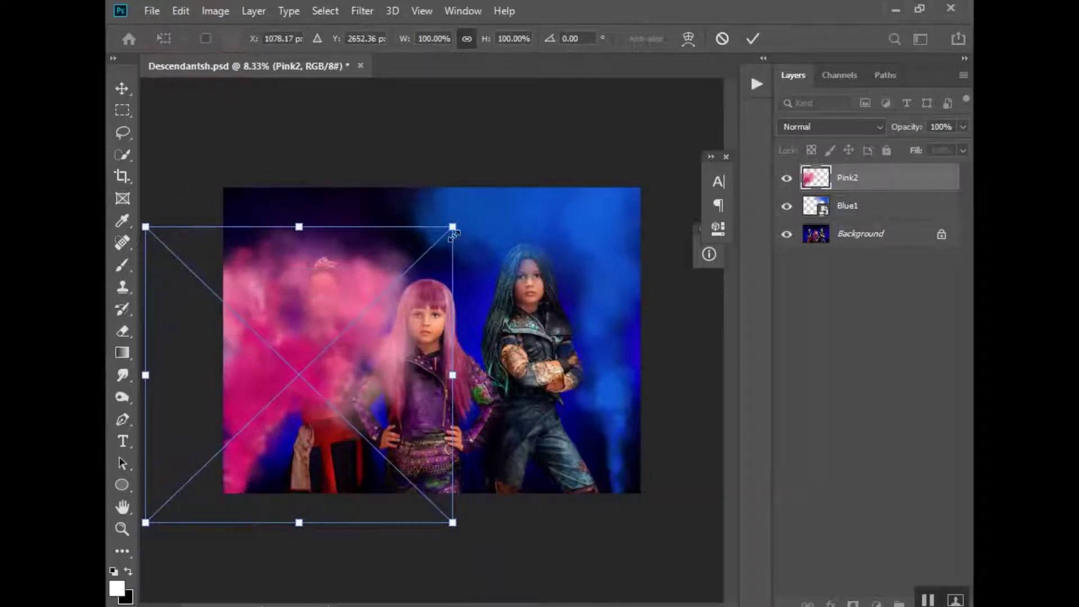
drag(453, 228, 552, 137)
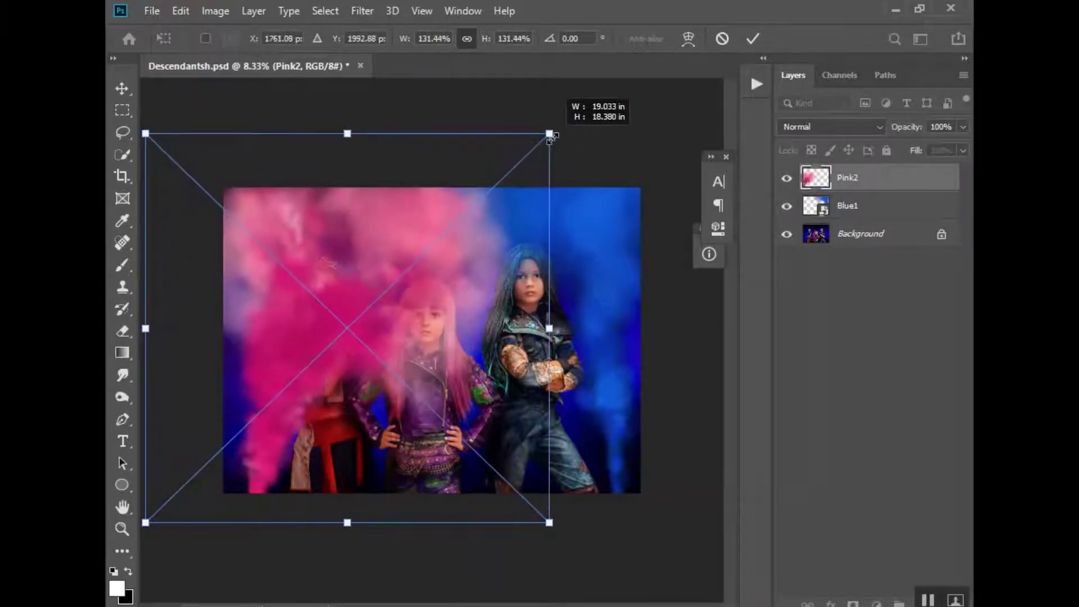
drag(462, 286, 437, 260)
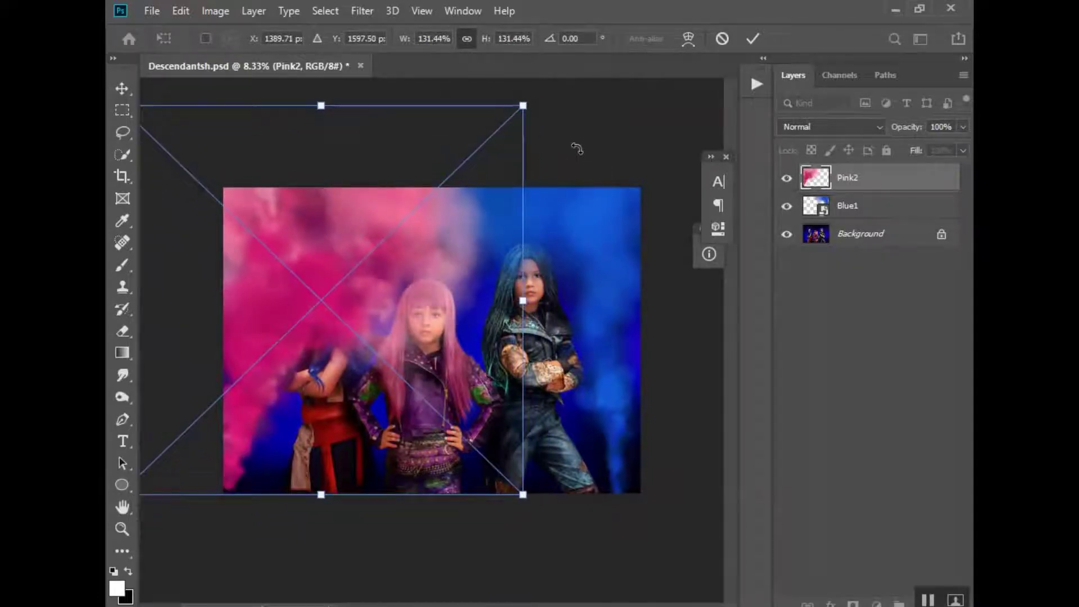
drag(577, 149, 493, 90)
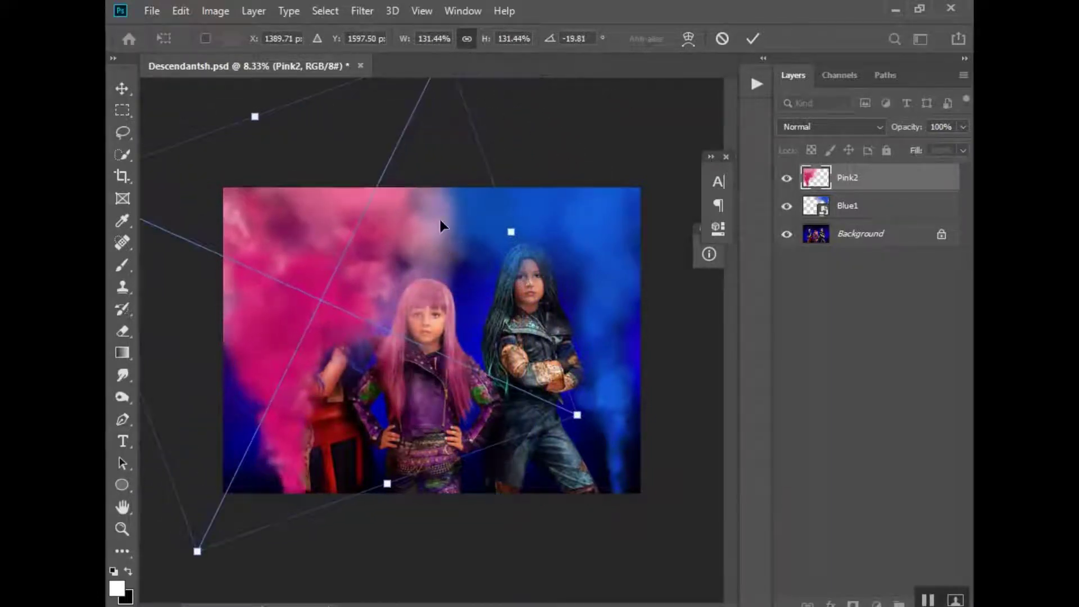
drag(440, 222, 404, 221)
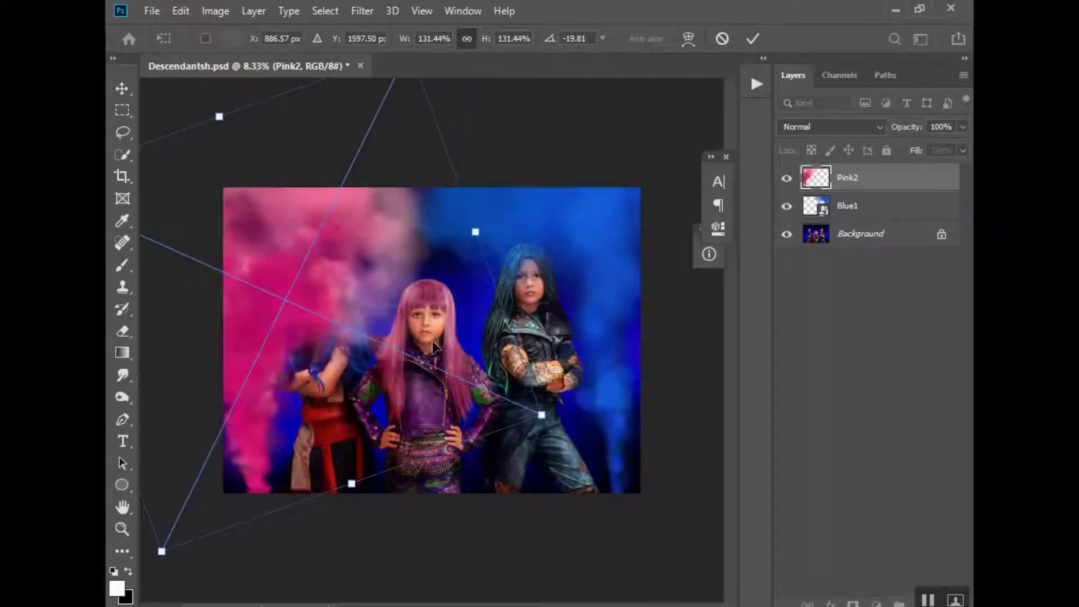
drag(441, 336, 433, 334)
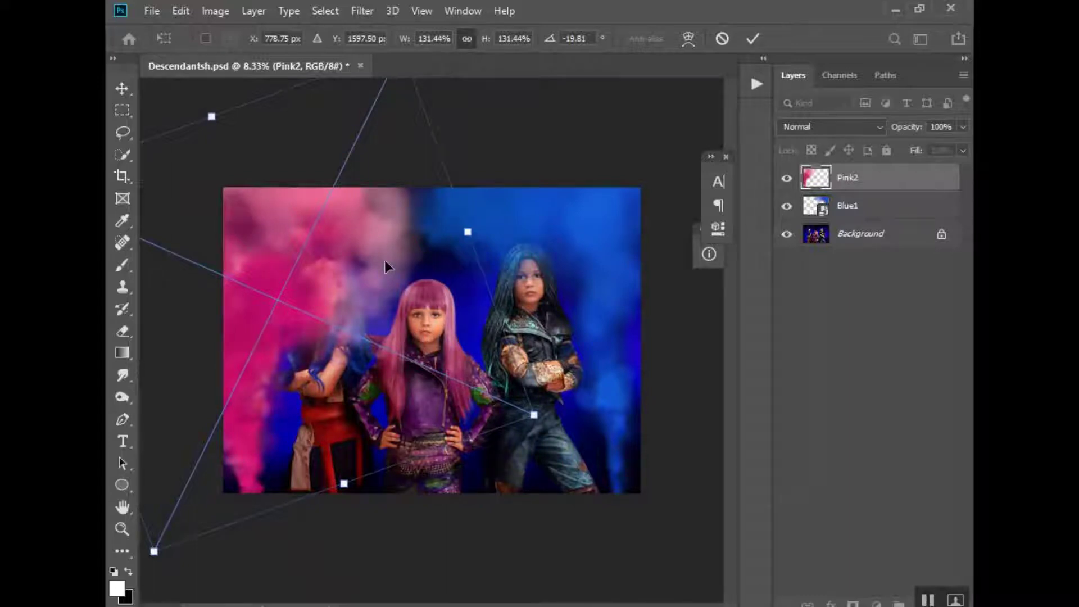
key(Return)
key(t)
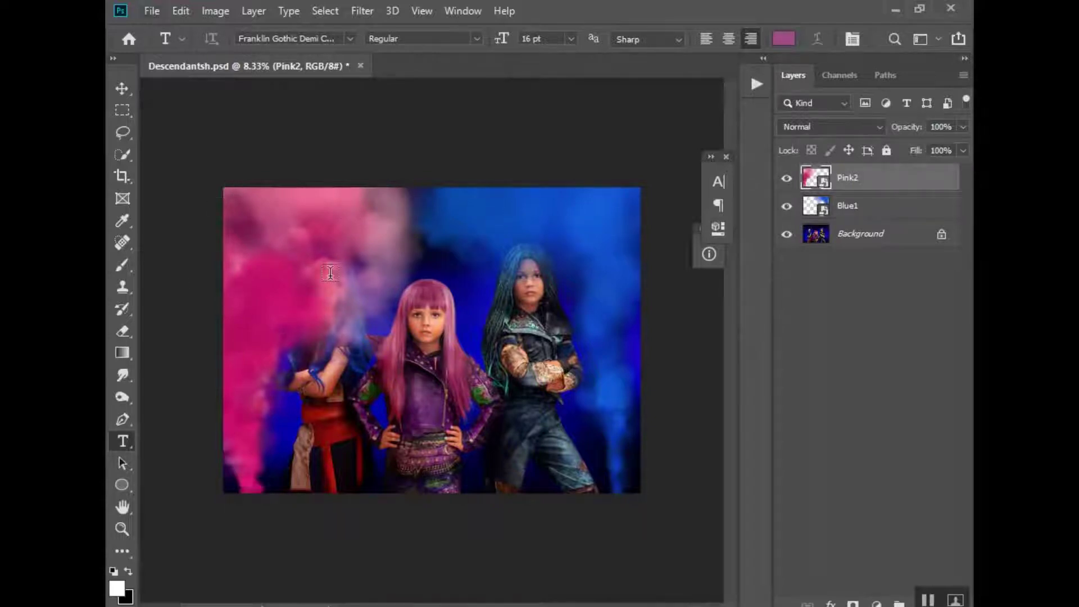
- Place the Pink7 smoke overlay from the Smoke Bombs folder as an embedded layer
click(153, 11)
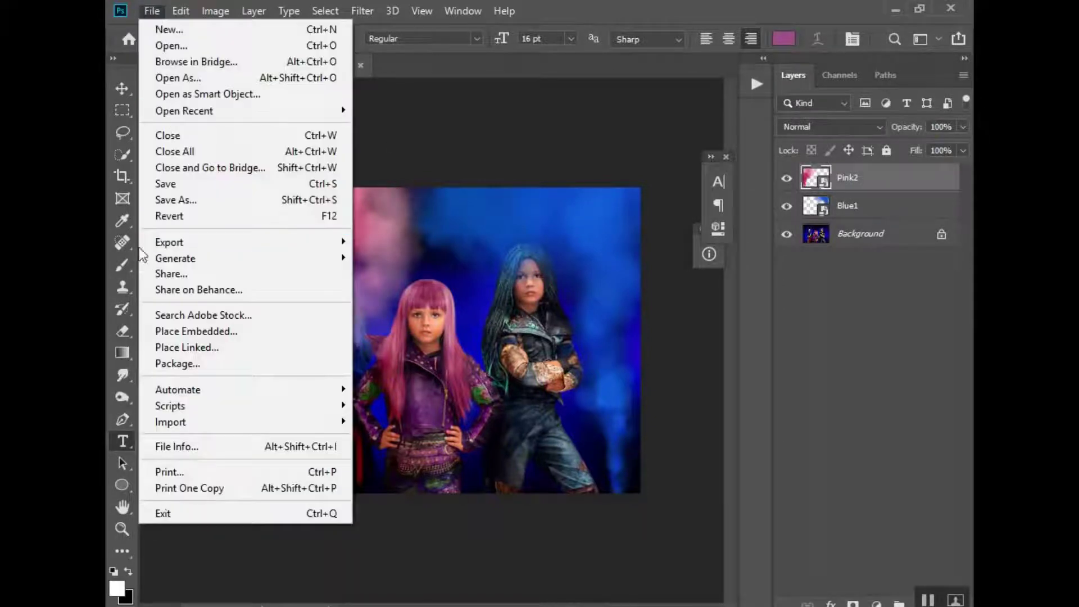
click(206, 332)
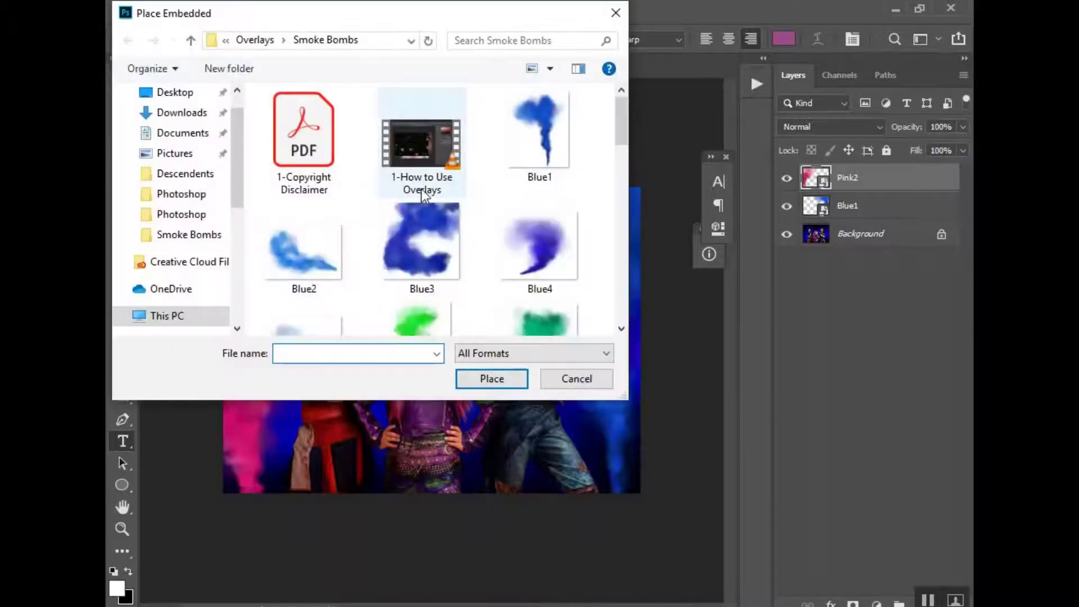
scroll(422, 194, down, 6)
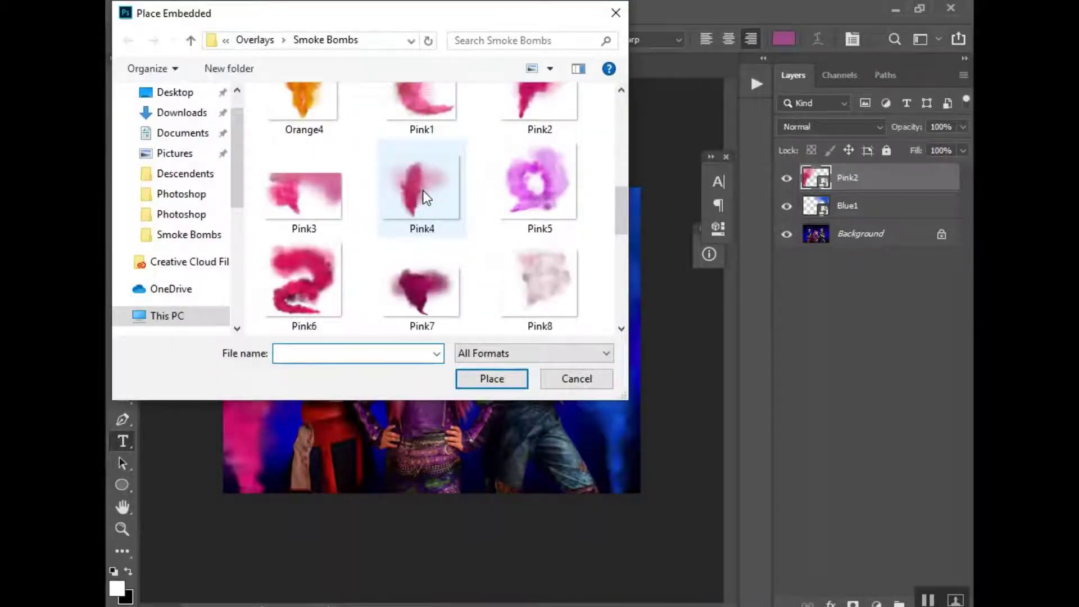
scroll(422, 191, down, 4)
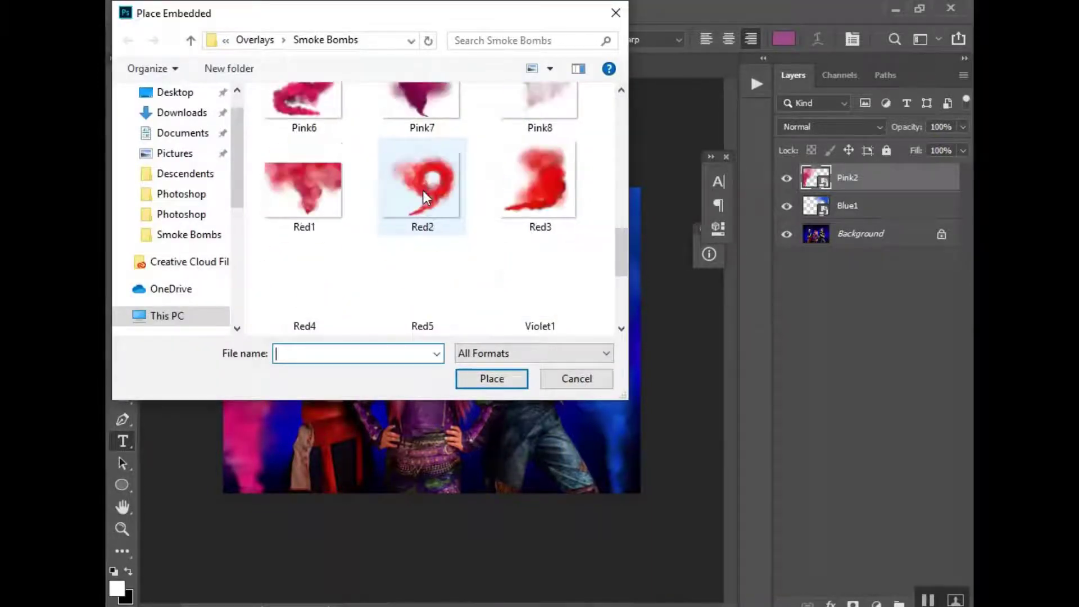
click(423, 137)
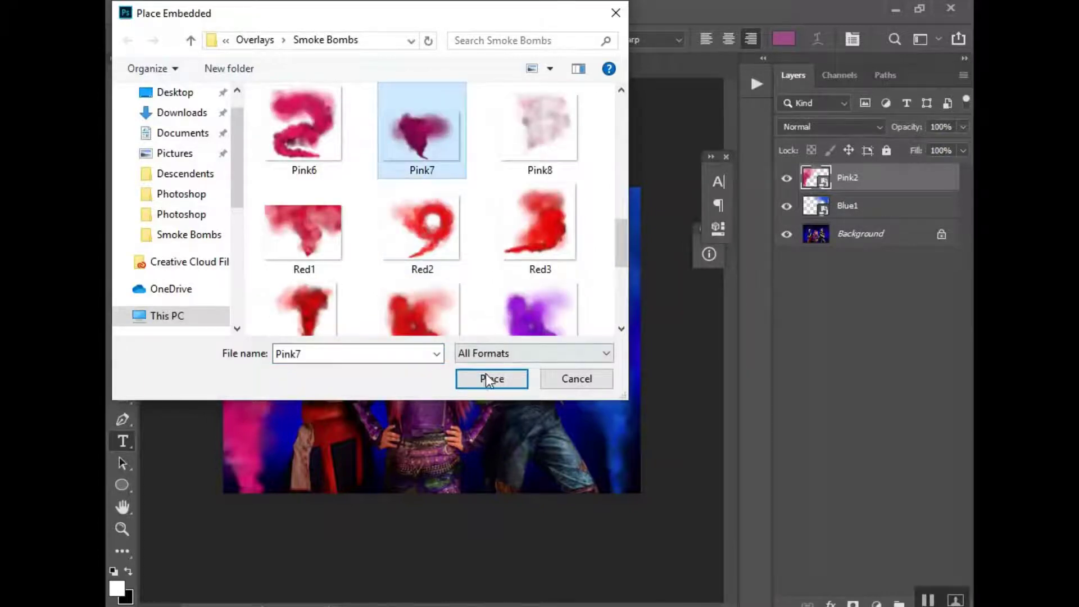
click(488, 378)
- Enlarge the Pink7 smoke to about the photo's width, position it along the lower edge across the girls' waists, and commit the placement
drag(439, 259, 367, 480)
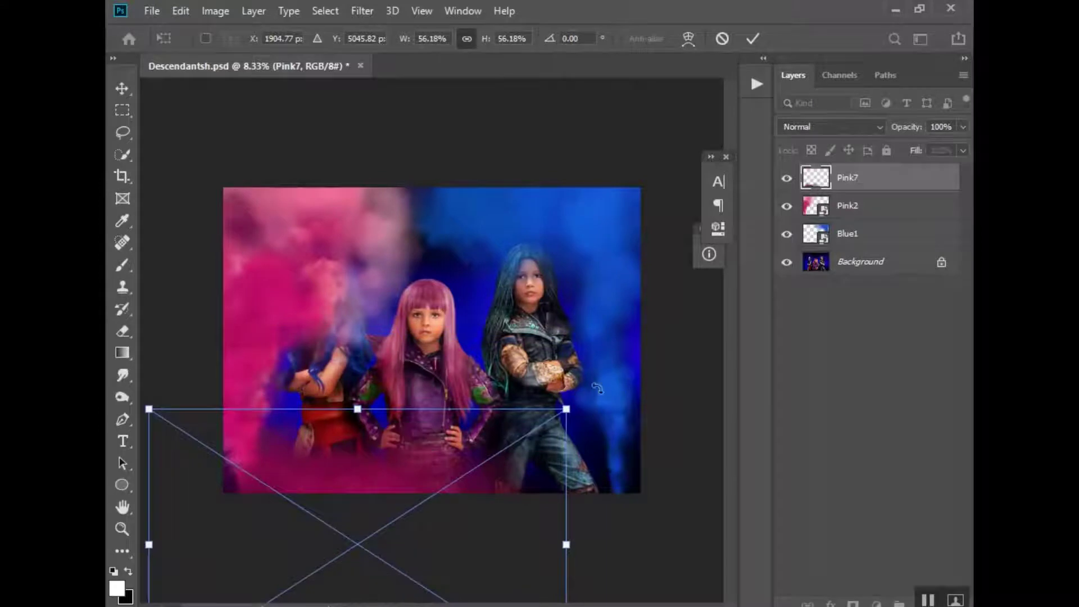
drag(566, 409, 640, 357)
drag(416, 392, 424, 446)
key(Return)
- Move the Pink2 smoke down and to the left so it clears the left-hand girl's face
key(t)
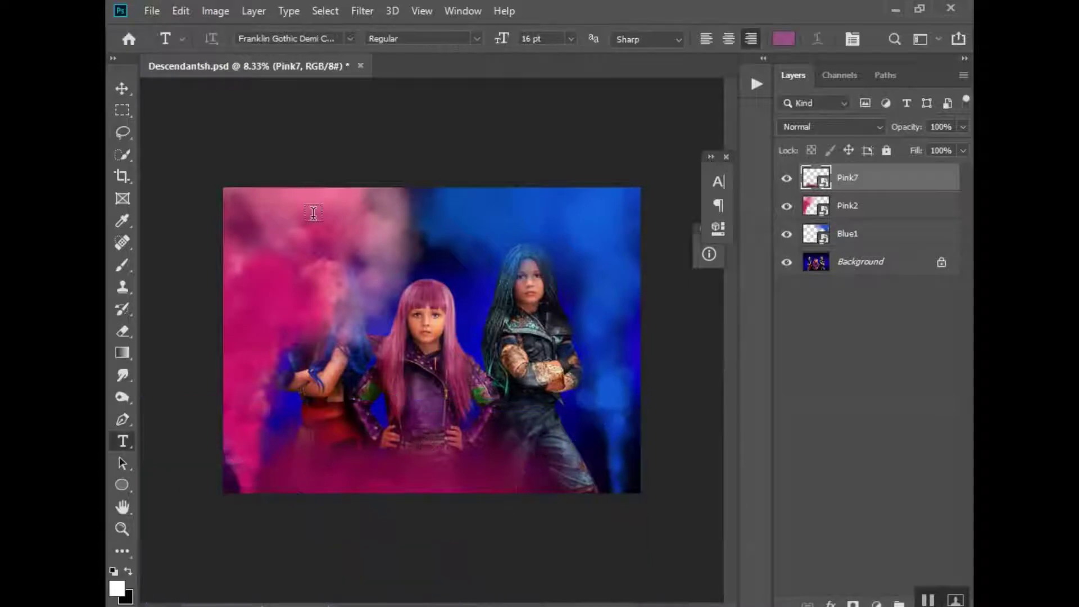
key(v)
drag(289, 236, 212, 357)
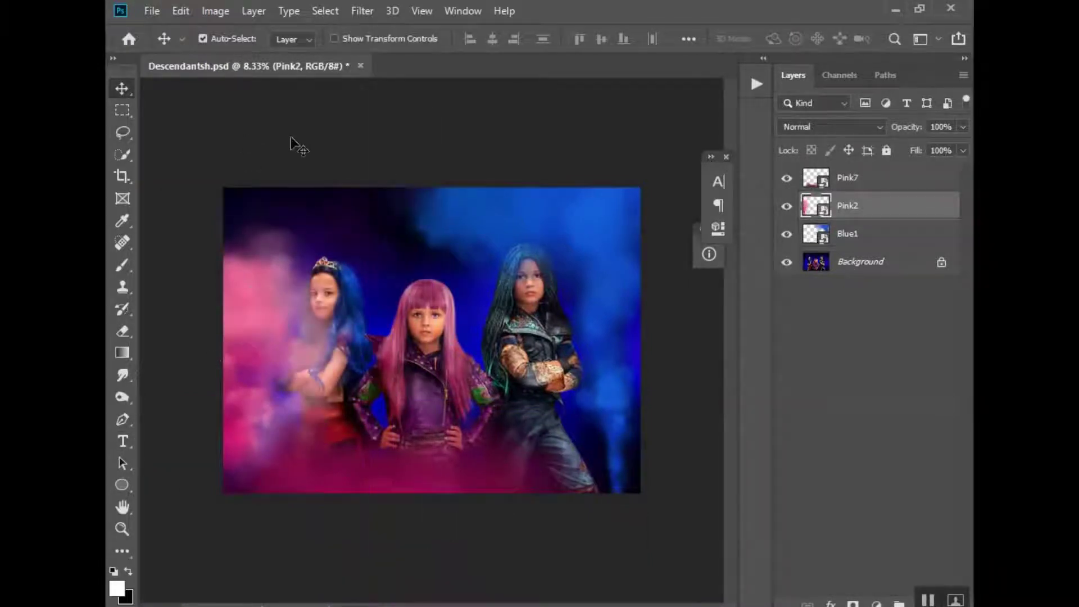
- Place the Blue4 smoke overlay from the Smoke Bombs folder as an embedded layer
click(162, 11)
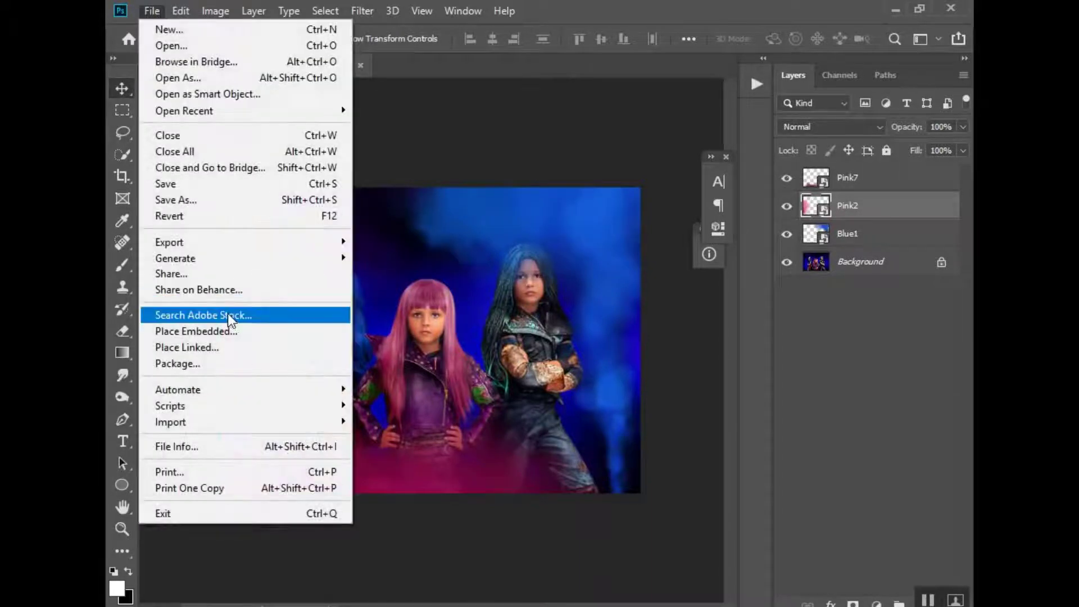
click(219, 331)
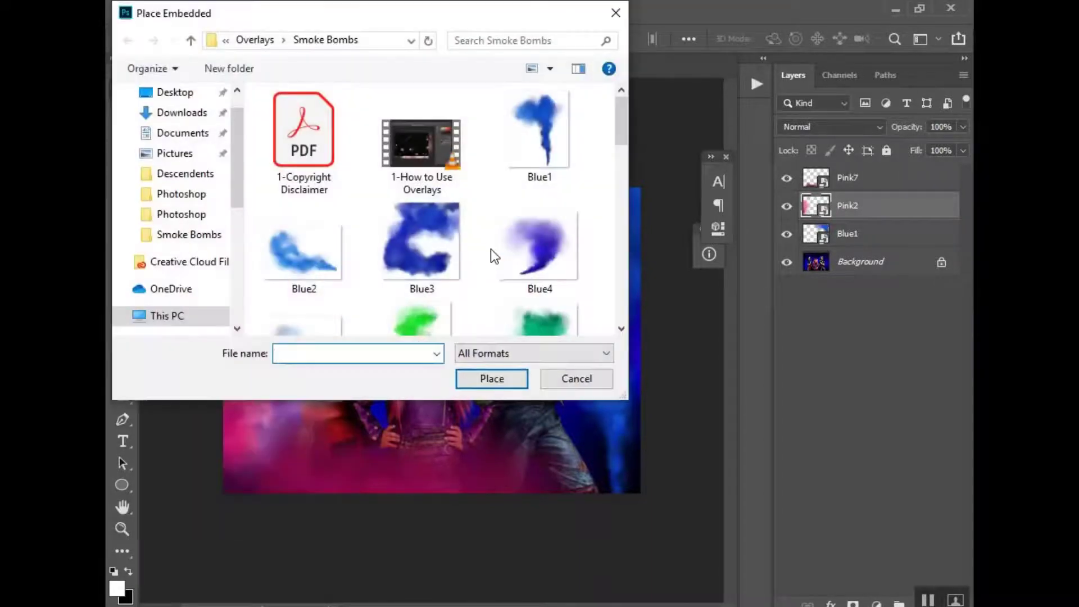
scroll(493, 252, down, 5)
scroll(493, 252, up, 4)
scroll(492, 251, up, 1)
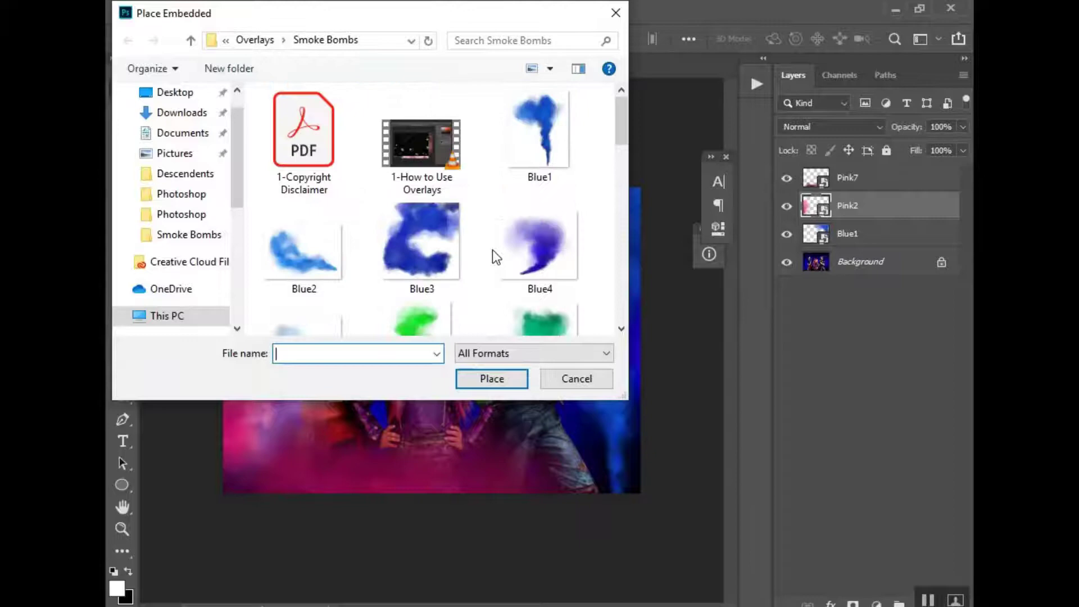
click(538, 250)
click(494, 380)
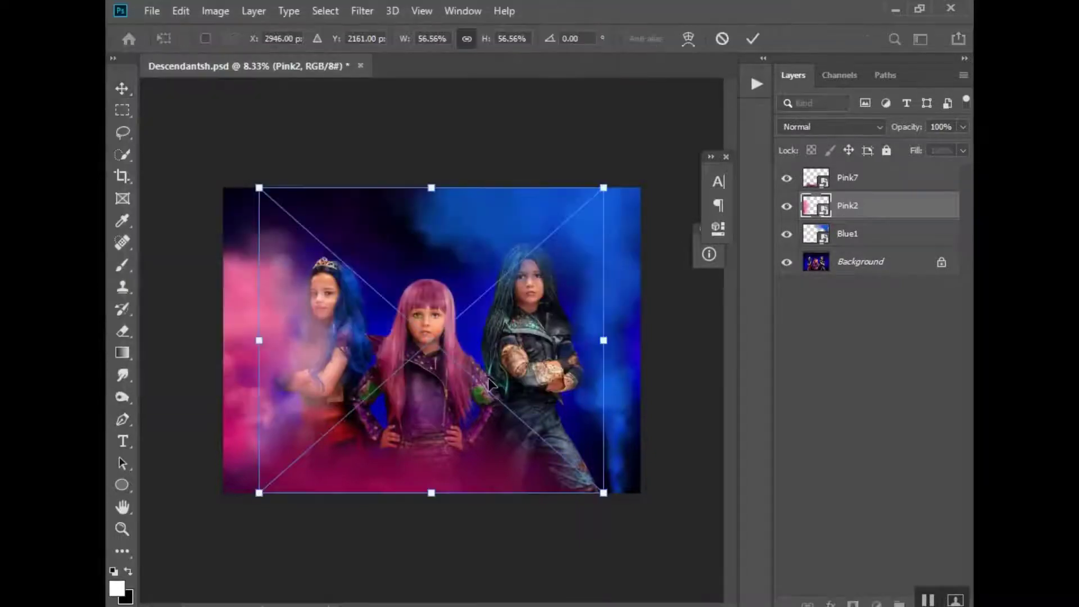
- Flip the Blue4 smoke horizontally, position it over the photo's upper-left area, and rotate it about 28.5°
drag(436, 272, 216, 159)
right_click(298, 255)
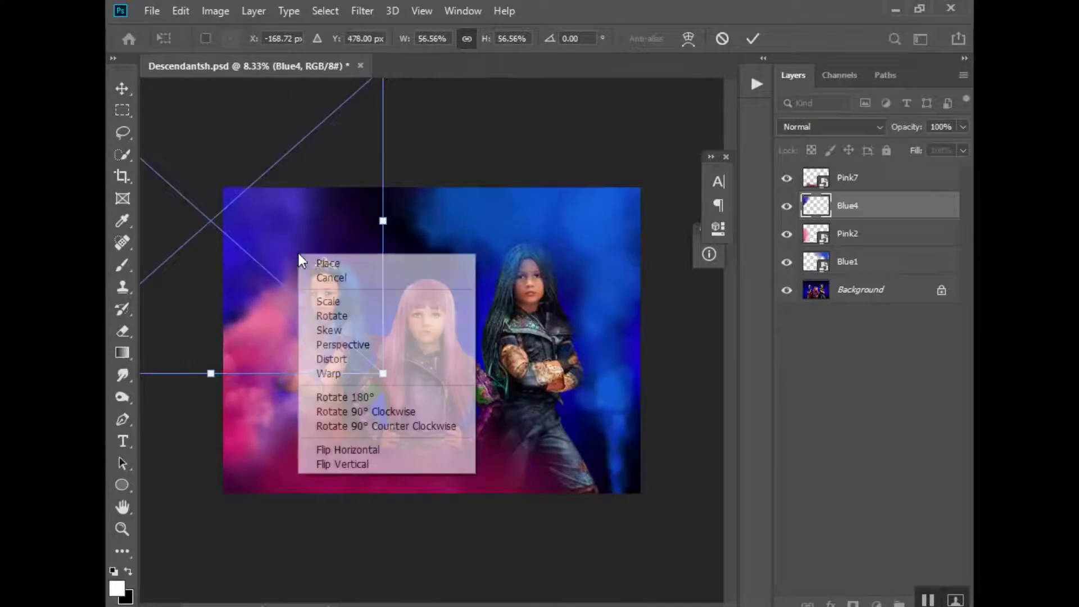
click(349, 450)
drag(235, 221, 312, 256)
drag(542, 116, 614, 259)
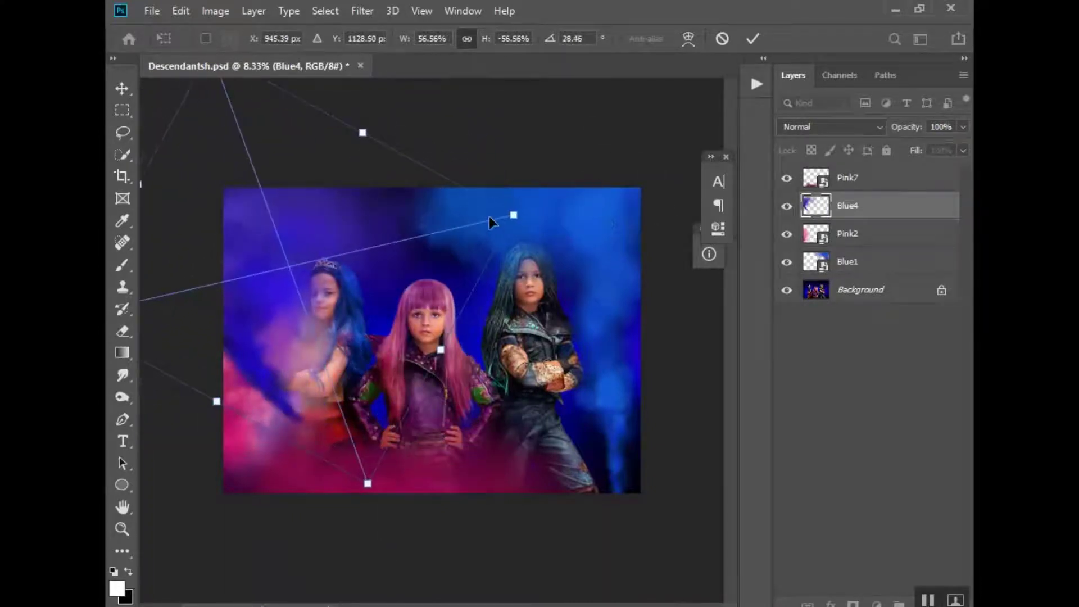
- Enlarge and reposition the Blue4 smoke in the upper-left area, commit the placement, and move its layer below Pink2
drag(515, 217, 644, 204)
drag(352, 330, 251, 302)
key(Return)
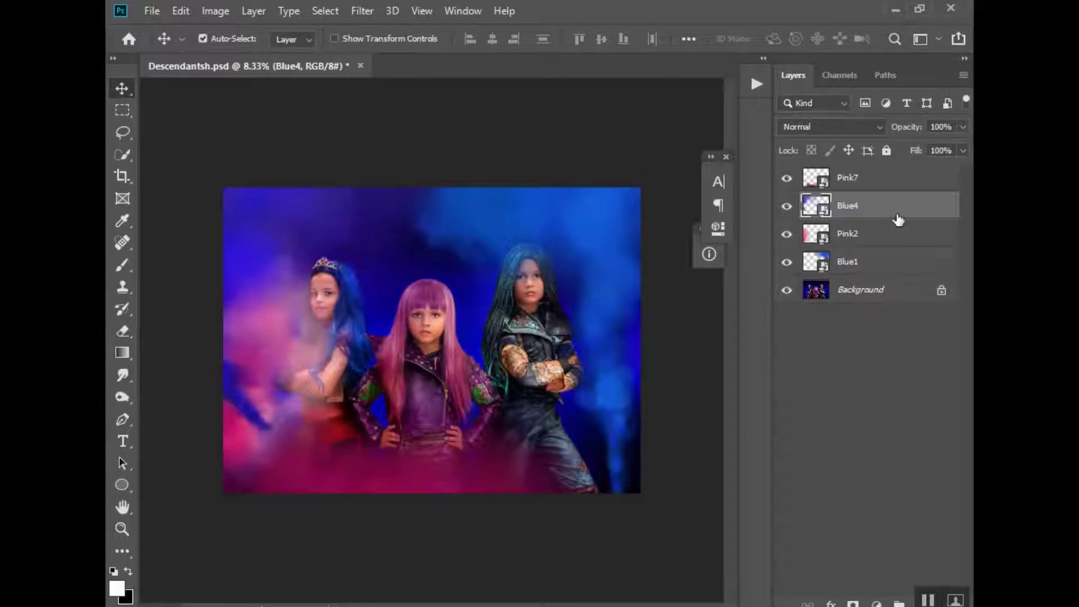
drag(899, 216, 893, 254)
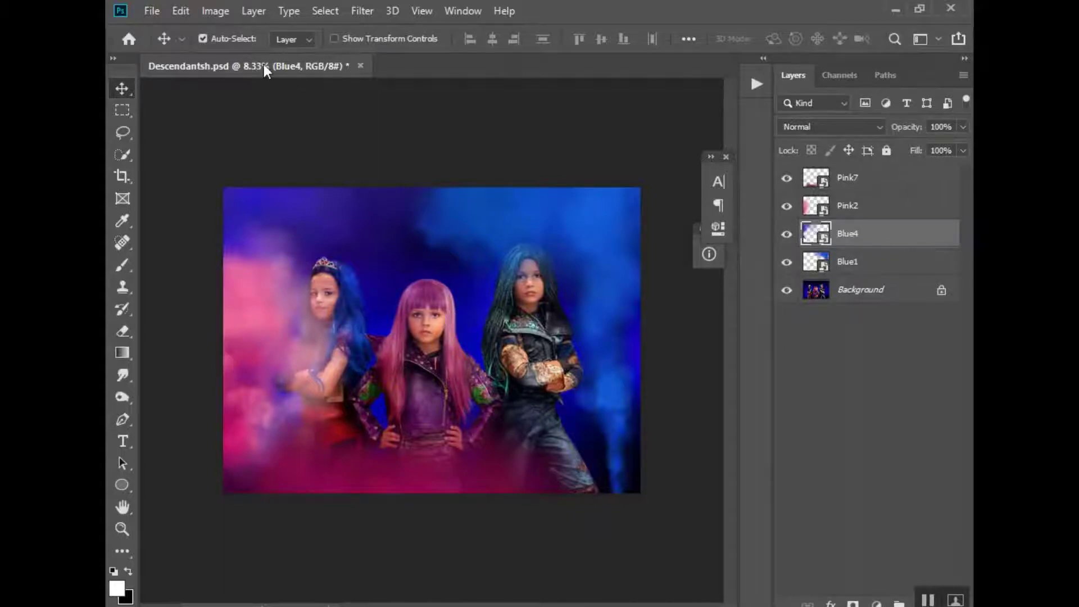
- Place the Violet3 smoke overlay from the Smoke Bombs folder as an embedded layer
click(149, 12)
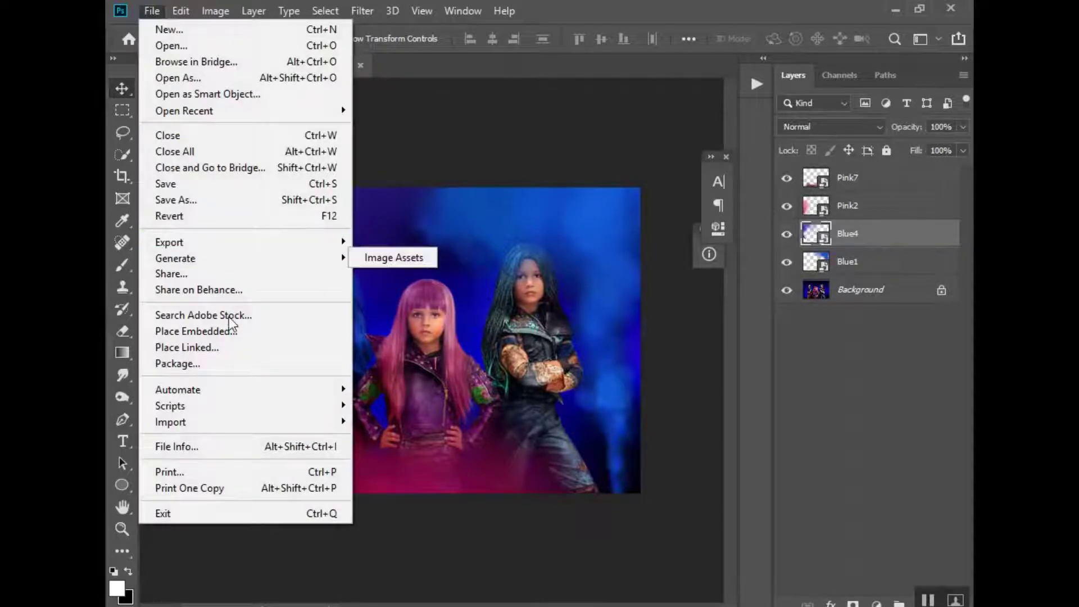
click(223, 331)
scroll(429, 307, down, 10)
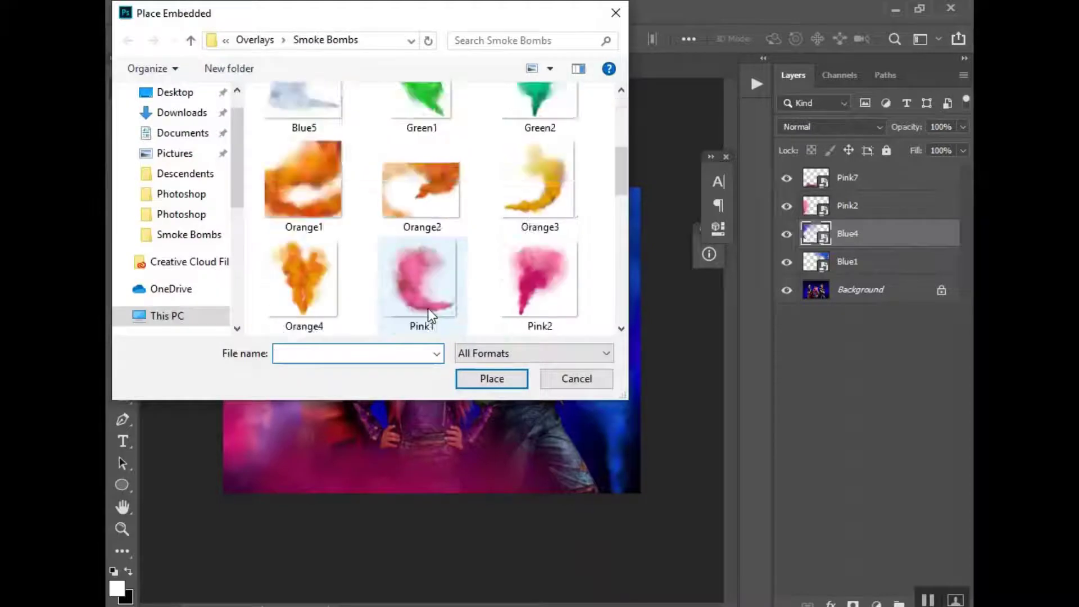
scroll(431, 313, down, 5)
scroll(432, 312, up, 1)
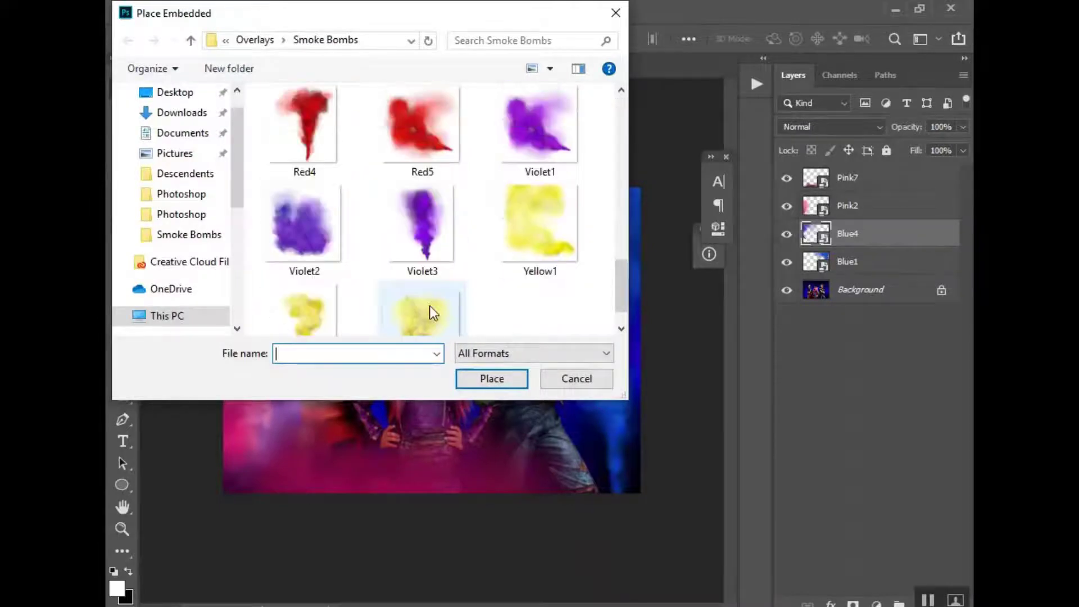
click(422, 231)
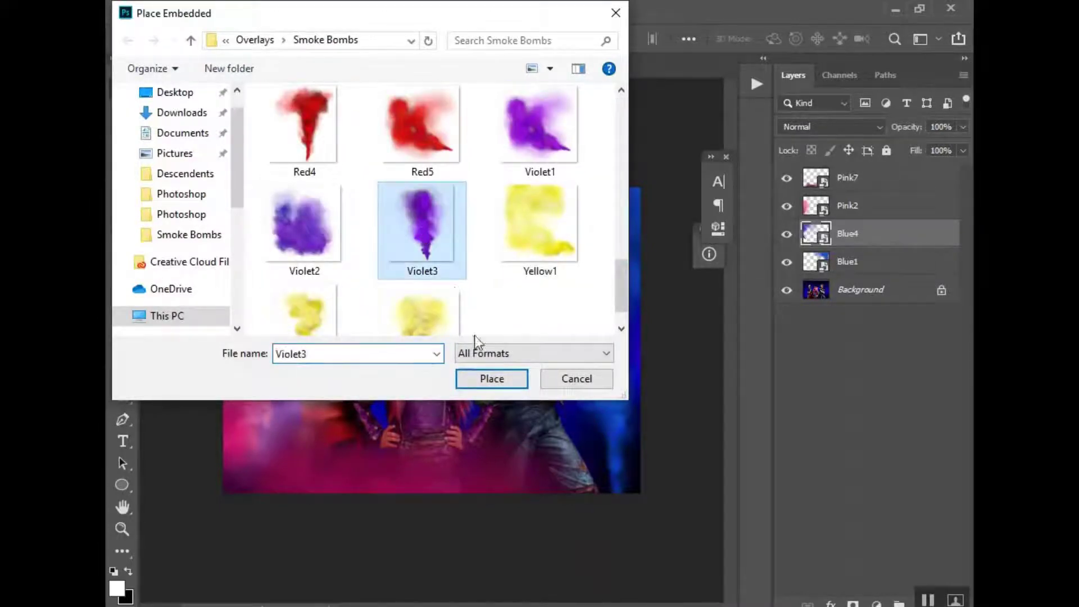
click(484, 378)
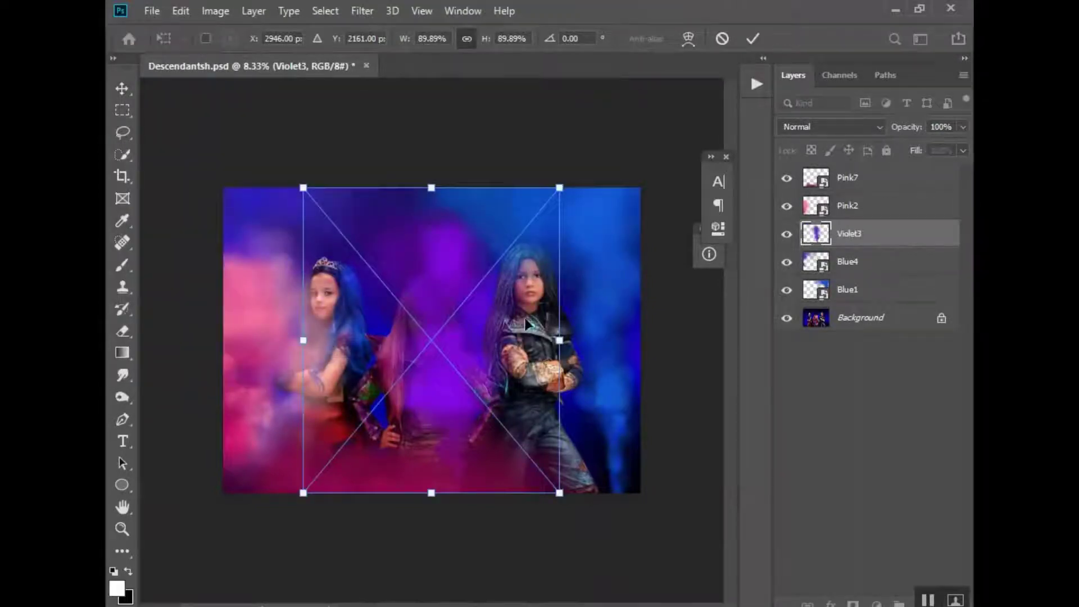
- Enlarge the Violet3 smoke, adjust it over the photo's lower-right area beside the right-hand girl, and commit the placement
drag(459, 345, 620, 434)
drag(465, 277, 439, 246)
drag(572, 329, 603, 355)
drag(646, 229, 674, 243)
drag(499, 251, 454, 217)
drag(599, 328, 617, 311)
key(Return)
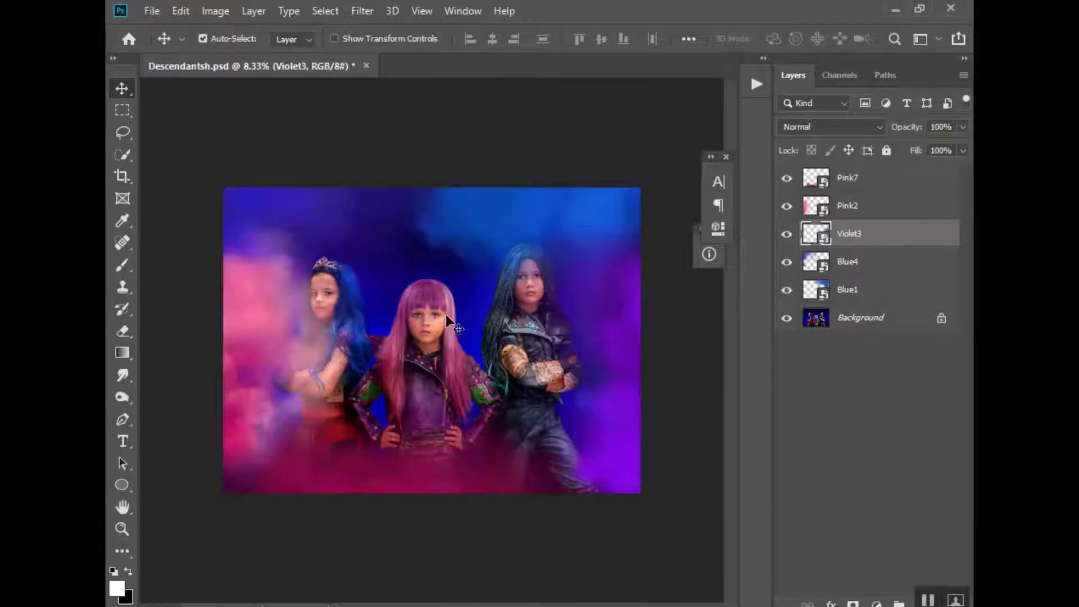
- Toggle the Pink2 smoke layer's visibility to compare the photo with and without it
click(786, 207)
click(786, 207)
click(788, 208)
click(787, 208)
- Add a layer mask to Pink2 and choose a soft round 600 px brush for painting on it
click(898, 213)
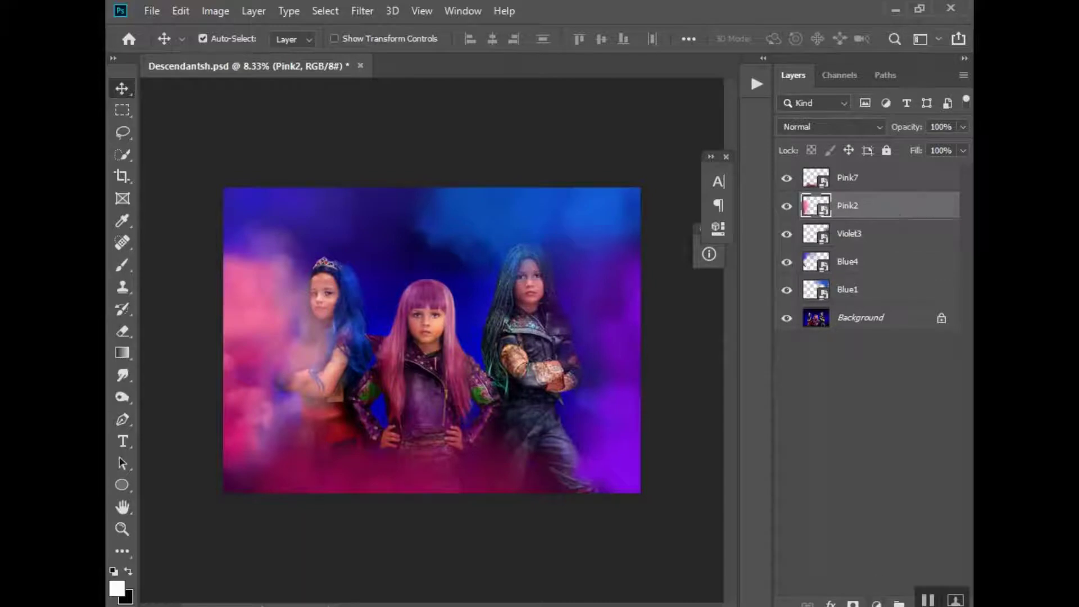
click(853, 605)
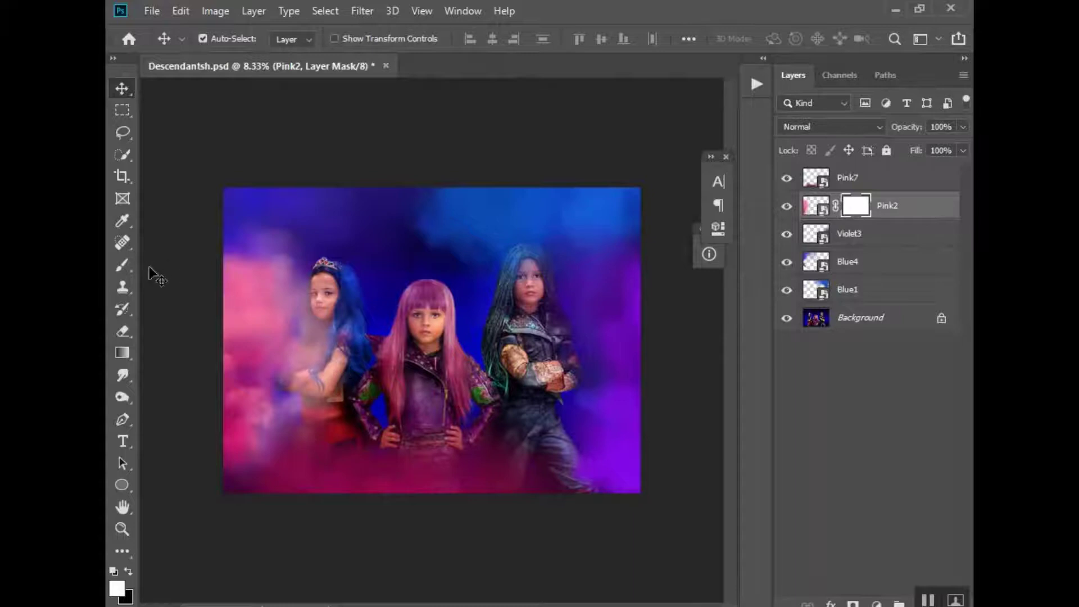
click(123, 266)
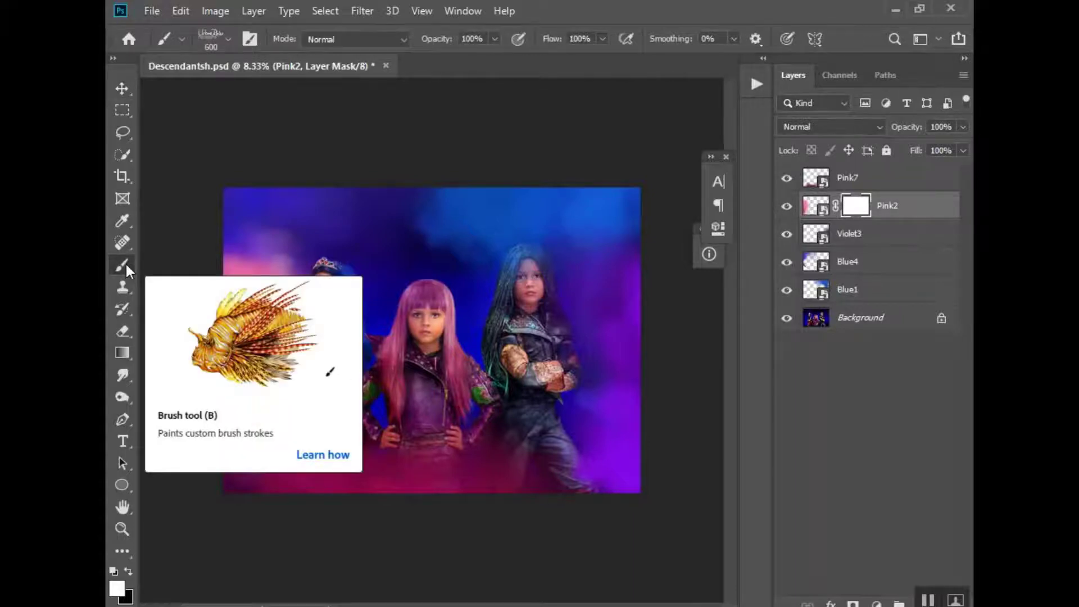
click(227, 40)
click(222, 167)
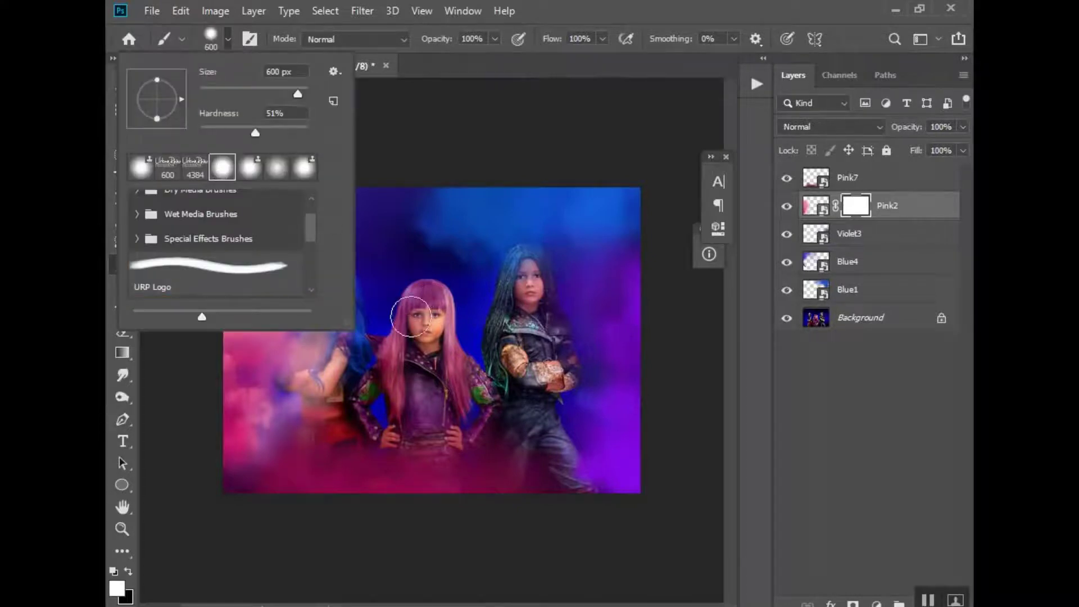
click(422, 272)
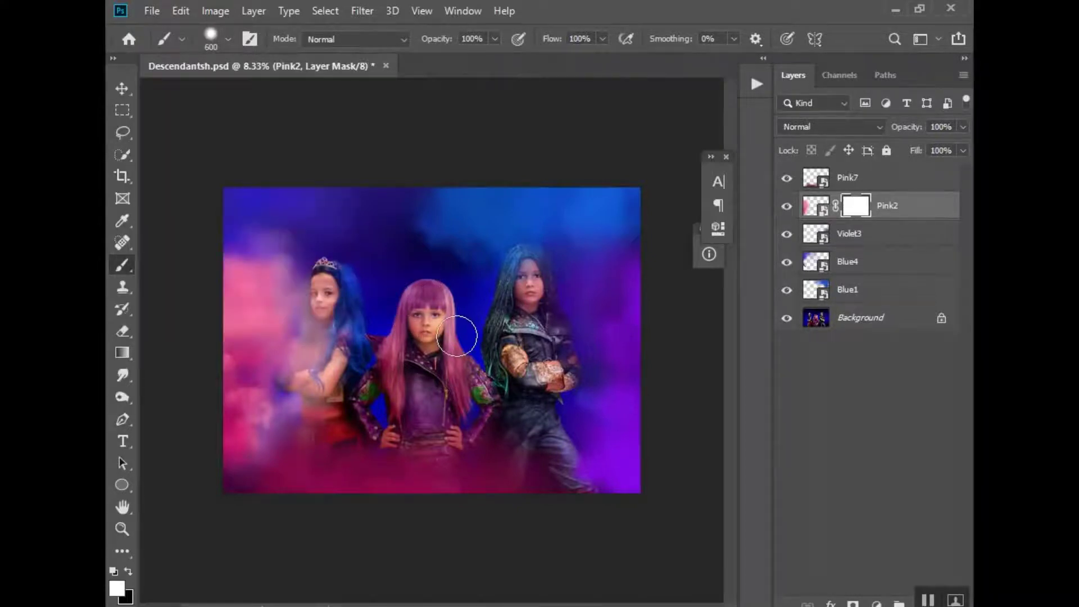
- Paint the Pink2 mask with black at 11% brush opacity over the left-hand girl's face and upper body
key(x)
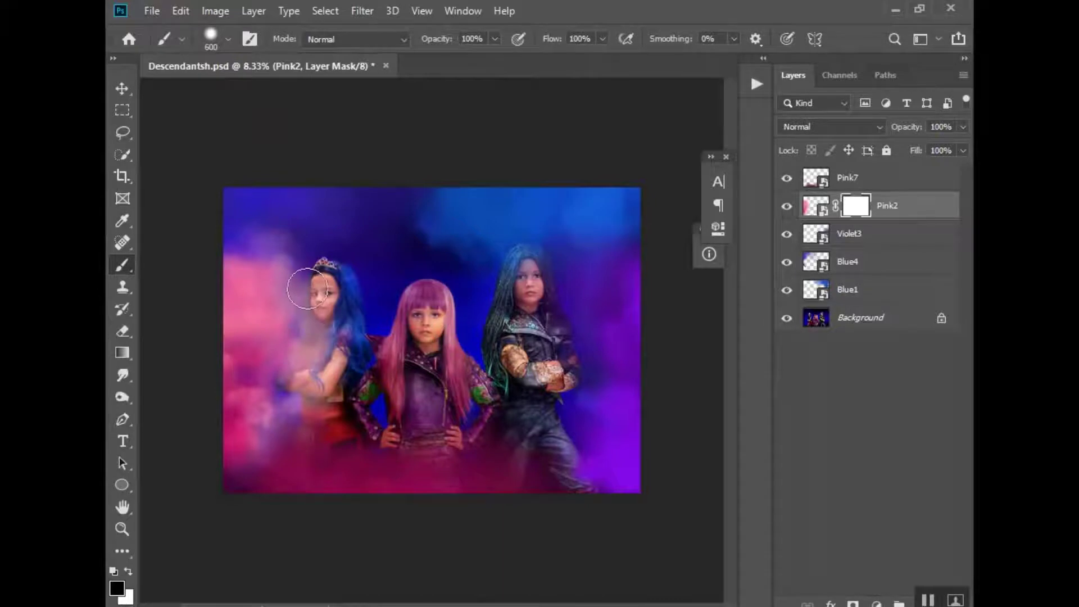
click(494, 39)
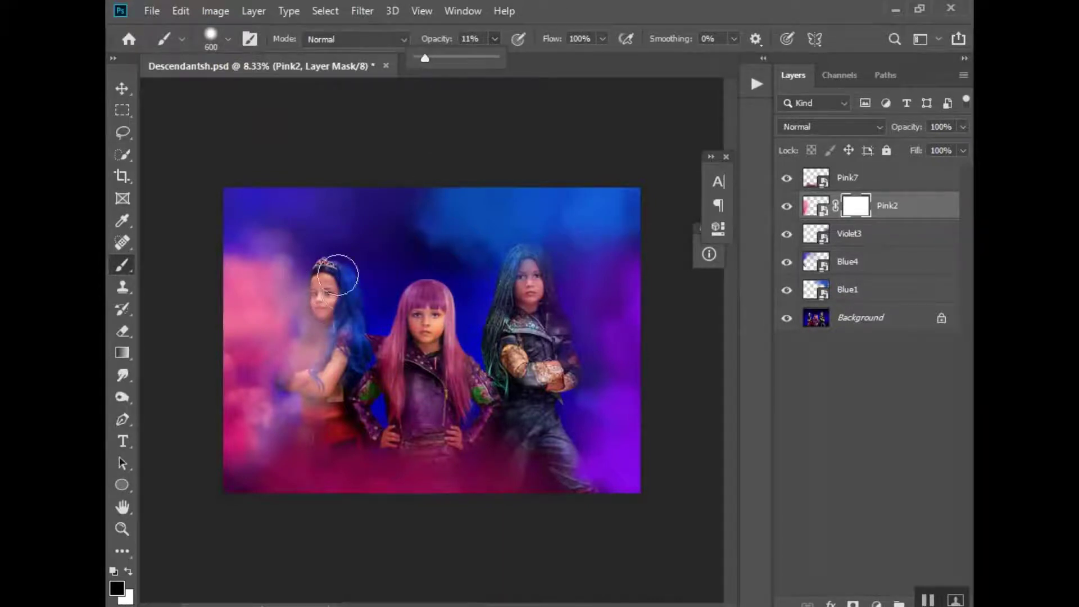
mouse_move(339, 275)
mouse_down()
mouse_move(336, 307)
mouse_move(304, 306)
mouse_move(284, 352)
mouse_move(298, 374)
mouse_up()
mouse_move(282, 290)
mouse_down()
mouse_move(272, 294)
mouse_move(279, 316)
mouse_up()
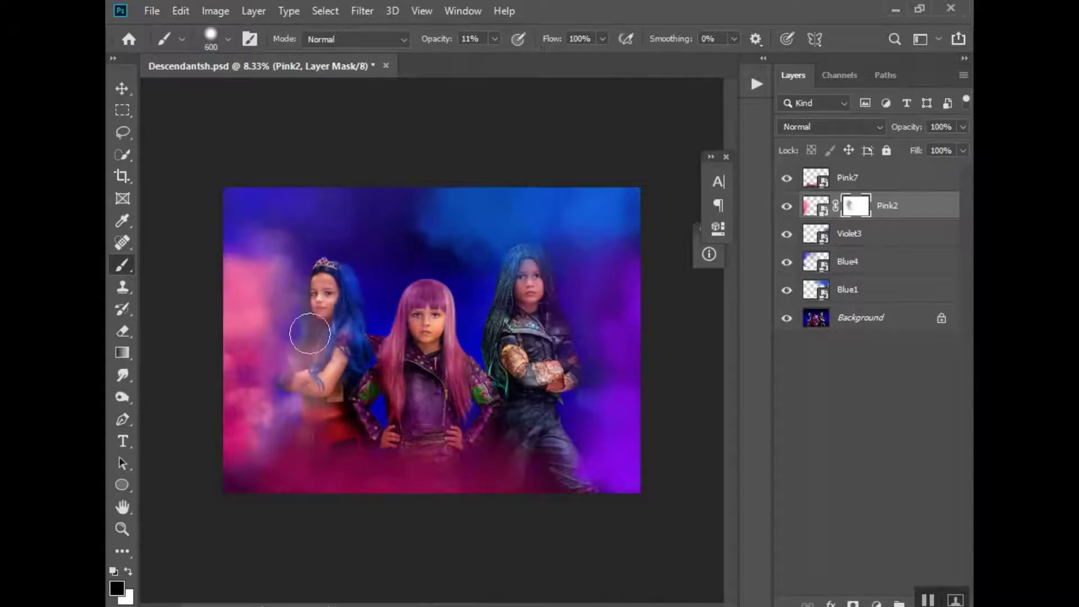
- Continue masking the Pink2 smoke off the left-hand girl's body and arms using a 1100 px brush at 6% opacity
key(bracketright)
key(bracketright)
key(bracketright)
key(bracketright)
key(bracketright)
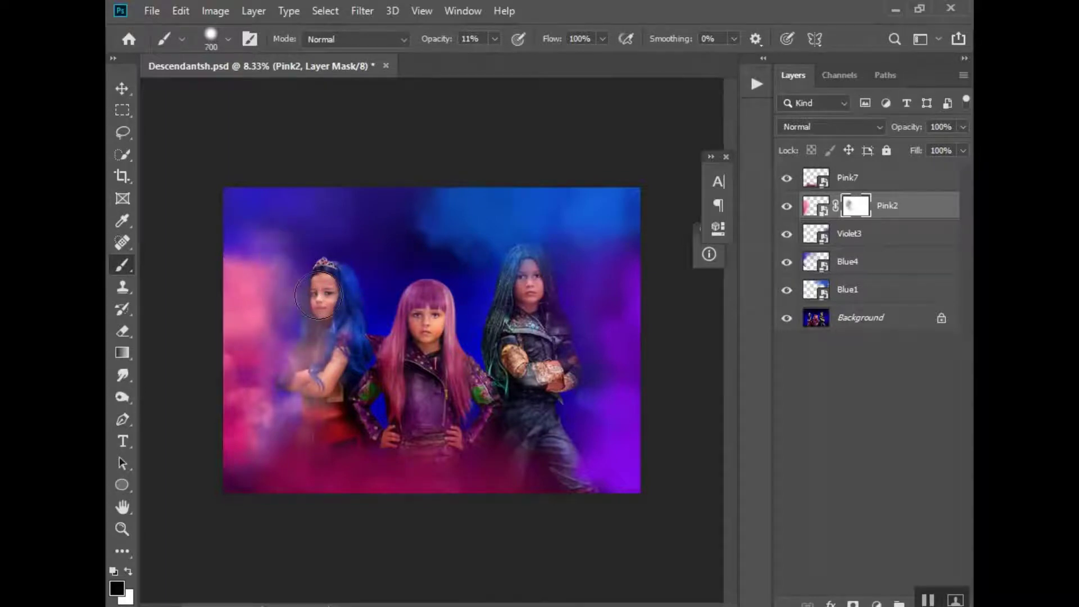
click(494, 38)
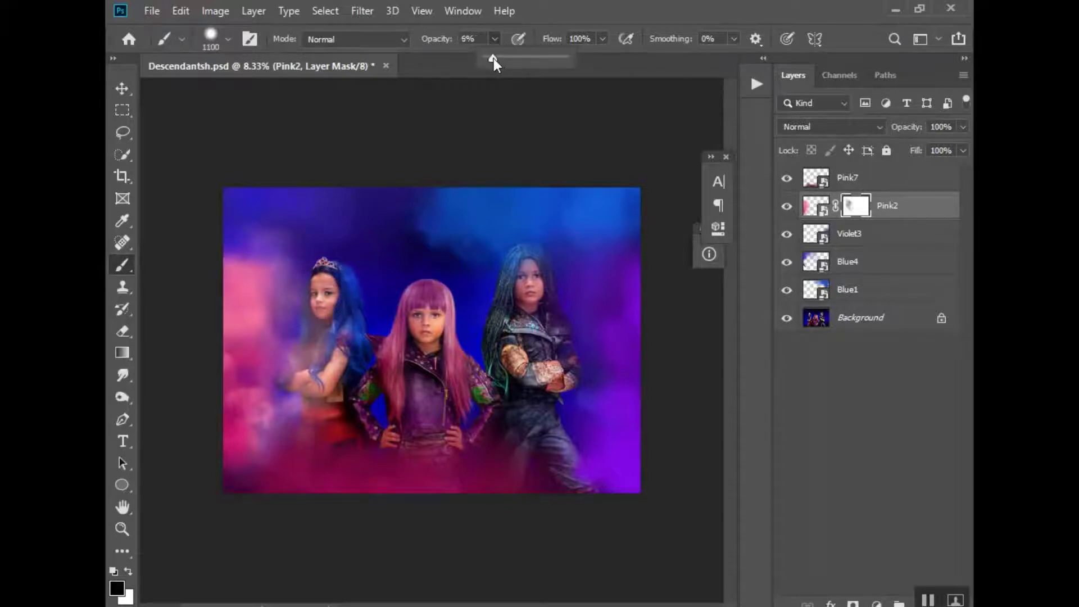
drag(494, 58, 491, 60)
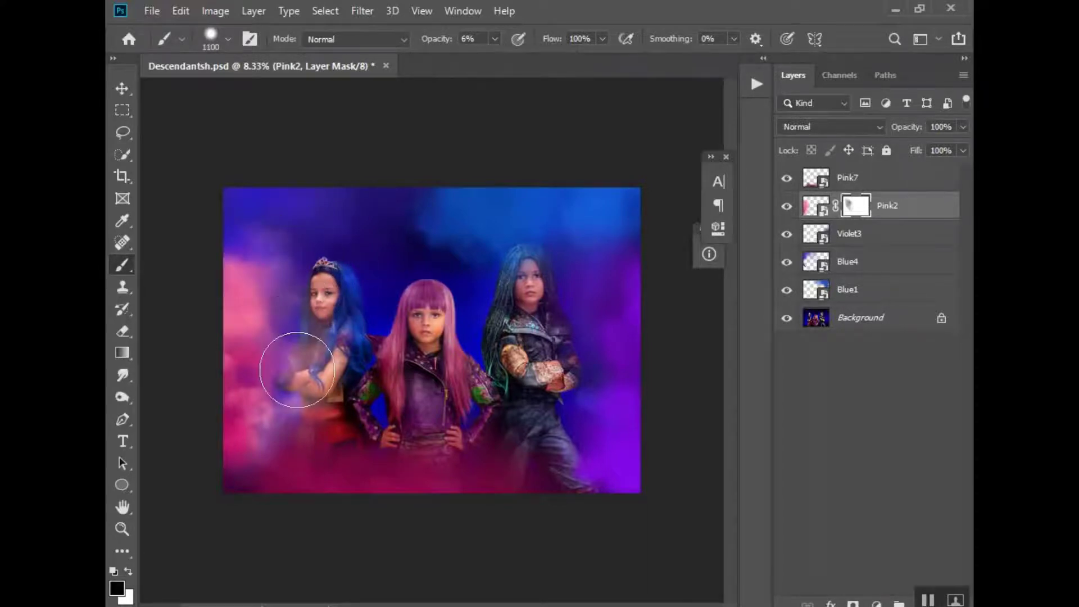
mouse_move(297, 370)
mouse_down()
mouse_move(333, 303)
mouse_move(337, 250)
mouse_move(226, 254)
mouse_move(299, 280)
mouse_move(280, 330)
mouse_move(336, 341)
mouse_move(341, 367)
mouse_move(315, 380)
mouse_move(303, 330)
mouse_move(371, 281)
mouse_move(337, 280)
mouse_move(331, 308)
mouse_move(331, 335)
mouse_move(364, 318)
mouse_move(362, 343)
mouse_move(346, 295)
mouse_move(370, 301)
mouse_move(335, 279)
mouse_move(332, 290)
mouse_move(329, 334)
mouse_move(360, 406)
mouse_move(334, 400)
mouse_move(352, 387)
mouse_move(329, 371)
mouse_move(303, 379)
mouse_move(339, 338)
mouse_move(311, 342)
mouse_move(343, 339)
mouse_move(319, 279)
mouse_move(270, 270)
mouse_move(316, 278)
mouse_move(397, 338)
mouse_move(375, 303)
mouse_move(340, 290)
mouse_move(364, 332)
mouse_move(421, 349)
mouse_up()
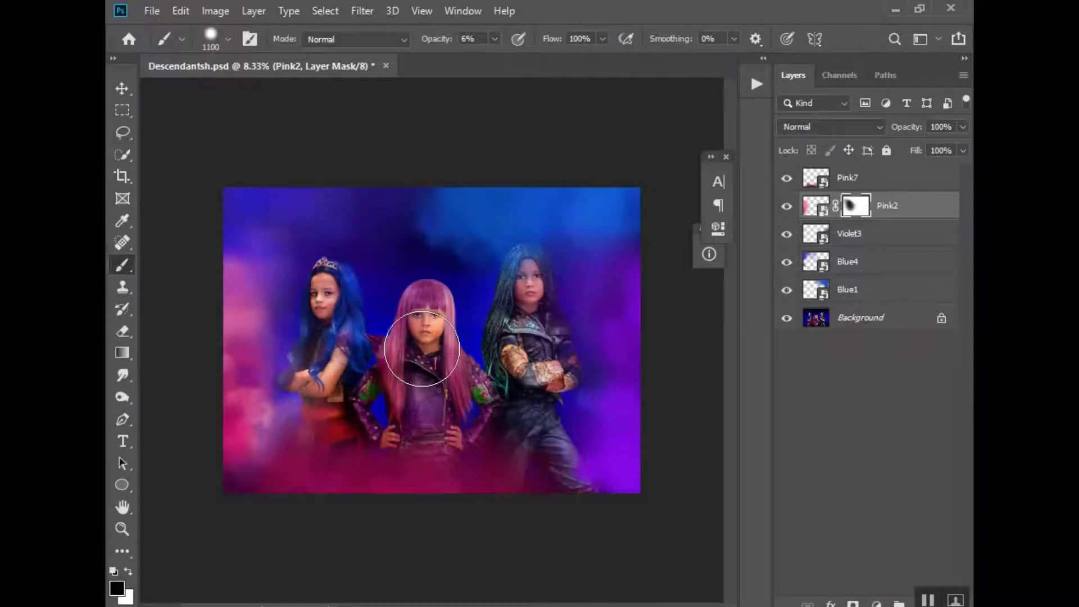
mouse_move(422, 348)
mouse_down()
mouse_move(334, 299)
mouse_move(320, 268)
mouse_move(350, 261)
mouse_move(346, 311)
mouse_move(331, 300)
mouse_move(389, 363)
mouse_move(452, 327)
mouse_move(585, 331)
mouse_move(571, 277)
mouse_move(557, 331)
mouse_move(523, 280)
mouse_move(461, 473)
mouse_move(286, 439)
mouse_move(291, 364)
mouse_move(361, 498)
mouse_move(287, 420)
mouse_move(291, 452)
mouse_move(583, 473)
mouse_move(424, 535)
mouse_move(317, 465)
mouse_move(415, 519)
mouse_move(564, 472)
mouse_move(536, 493)
mouse_move(399, 513)
mouse_move(280, 340)
mouse_move(282, 273)
mouse_move(307, 278)
mouse_move(332, 321)
mouse_move(324, 306)
mouse_move(308, 329)
mouse_move(313, 346)
mouse_move(348, 326)
mouse_move(345, 283)
mouse_move(391, 347)
mouse_move(458, 386)
mouse_move(469, 360)
mouse_move(449, 325)
mouse_move(528, 292)
mouse_move(659, 357)
mouse_move(544, 290)
mouse_move(573, 239)
mouse_move(558, 305)
mouse_move(587, 331)
mouse_move(565, 319)
mouse_move(604, 375)
mouse_move(536, 281)
mouse_move(588, 440)
mouse_up()
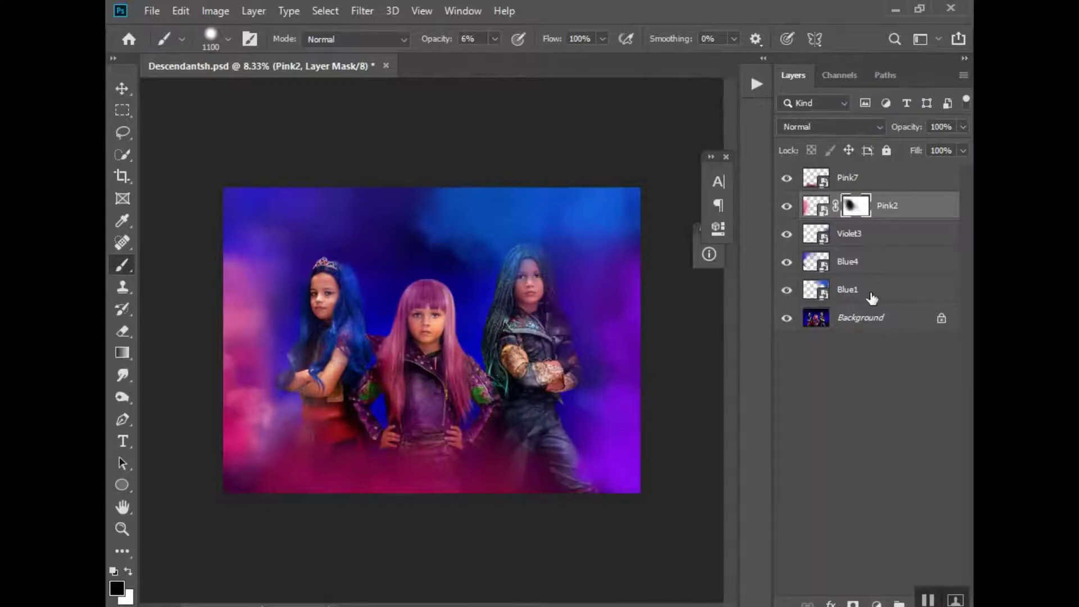
- Add a layer mask to Blue1 and paint it with black at 6% opacity over the right-hand girl
click(872, 295)
click(852, 602)
key(x)
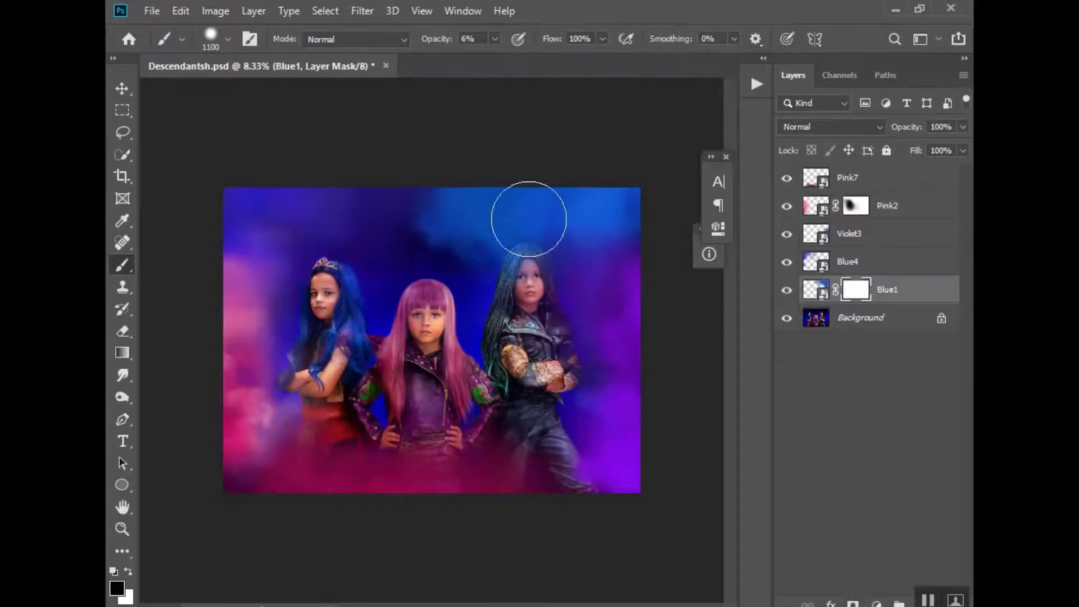
mouse_move(524, 217)
mouse_down()
mouse_move(539, 296)
mouse_move(537, 278)
mouse_move(555, 285)
mouse_move(471, 263)
mouse_move(508, 259)
mouse_move(575, 306)
mouse_move(558, 295)
mouse_move(571, 313)
mouse_move(556, 318)
mouse_move(557, 343)
mouse_move(394, 323)
mouse_move(384, 353)
mouse_move(514, 401)
mouse_up()
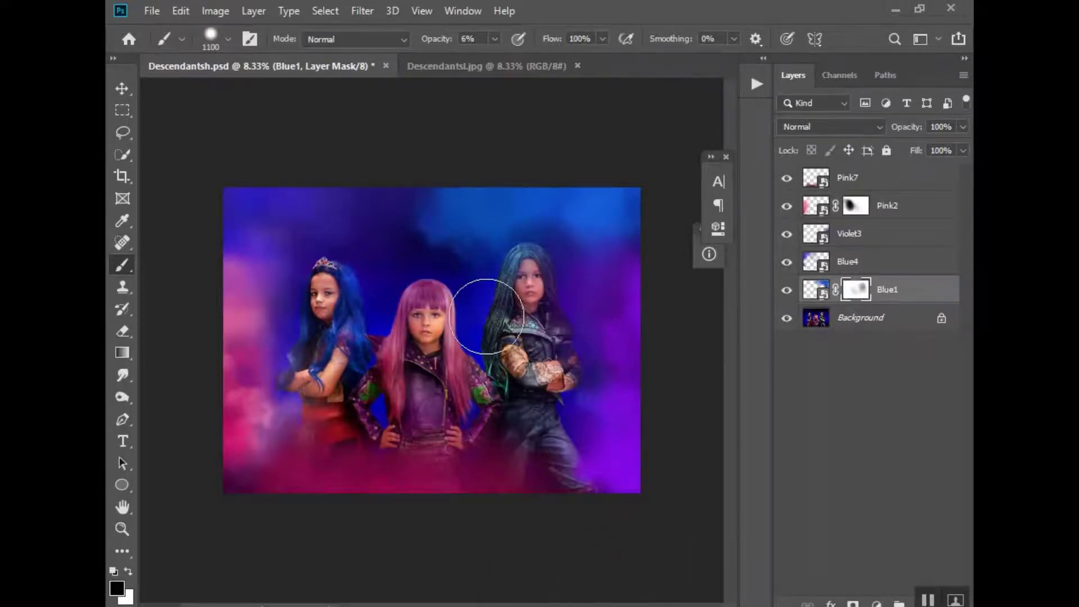
- Switch to the Descendantsi.jpg document
click(457, 66)
- In Descendantsb.psd, paint black at 18% opacity on the Girls layer mask around the blue-haired girl's head and hair
key(x)
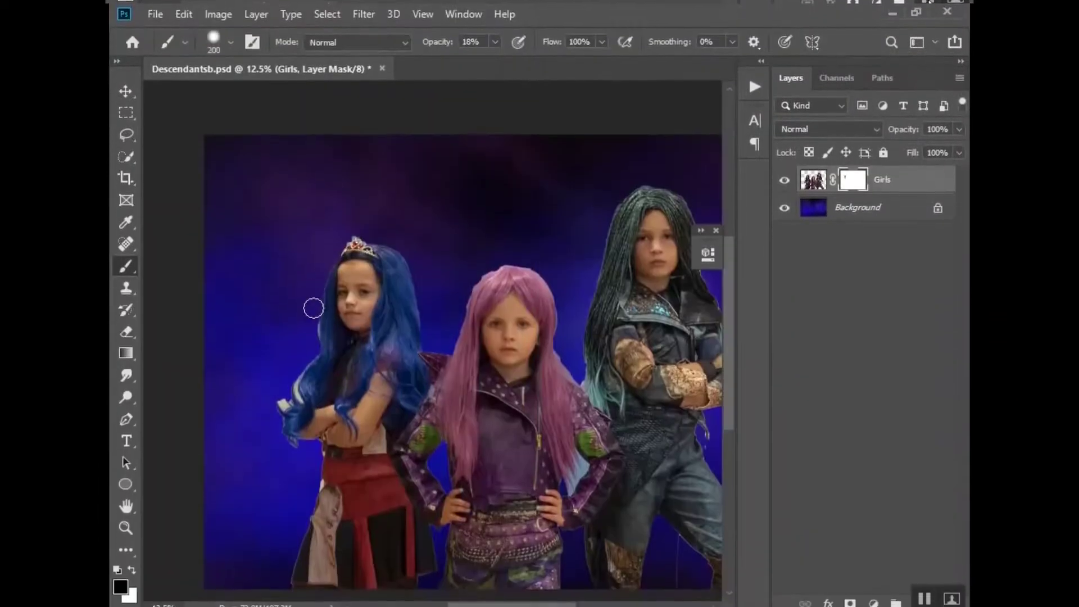
scroll(309, 427, down, 2)
scroll(348, 171, up, 3)
drag(348, 170, 365, 161)
scroll(265, 352, down, 3)
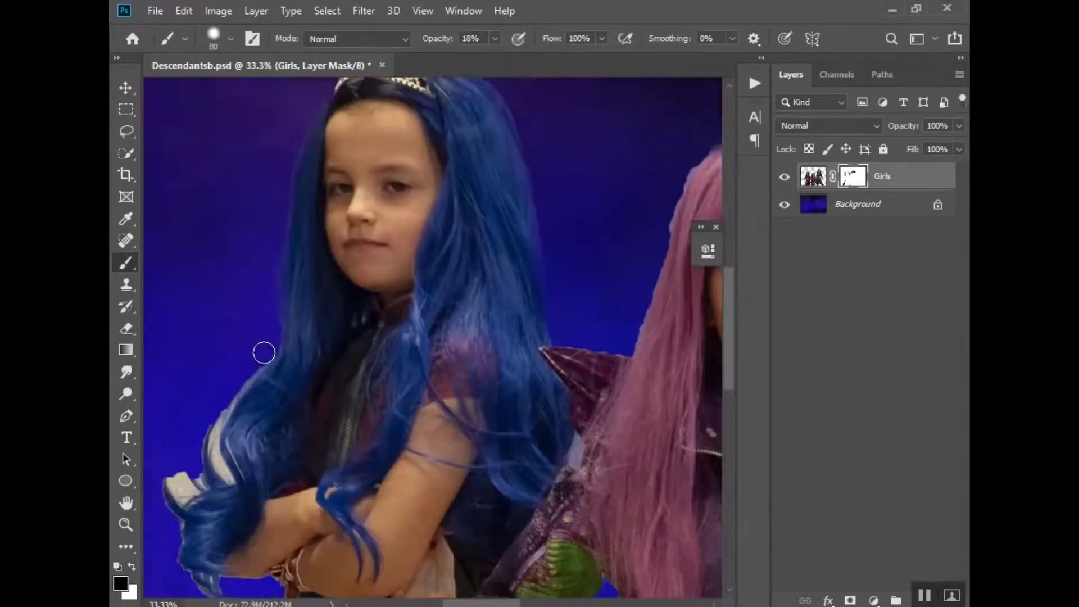
- Mask the cutout fringe beside the blue-haired girl's long curls and arm on the Girls layer mask, enlarging the brush to 125 px
mouse_move(216, 427)
mouse_down()
mouse_move(176, 344)
mouse_move(229, 329)
mouse_up()
scroll(651, 144, up, 1)
key(bracketright)
key(bracketright)
key(bracketright)
scroll(268, 450, down, 3)
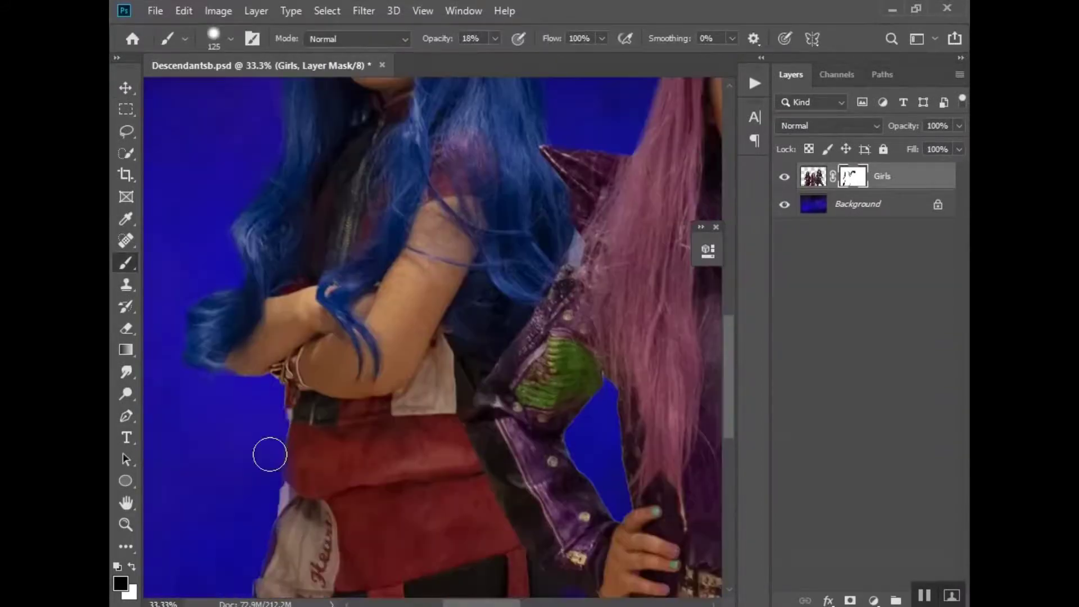
- With a smaller brush at 18% opacity, mask the leftover edge between the pink-haired girl's hip and the right-hand girl's leg
key(bracketleft)
key(bracketleft)
key(bracketleft)
key(bracketleft)
key(bracketleft)
scroll(187, 530, down, 4)
scroll(621, 371, right, 10)
drag(490, 387, 503, 491)
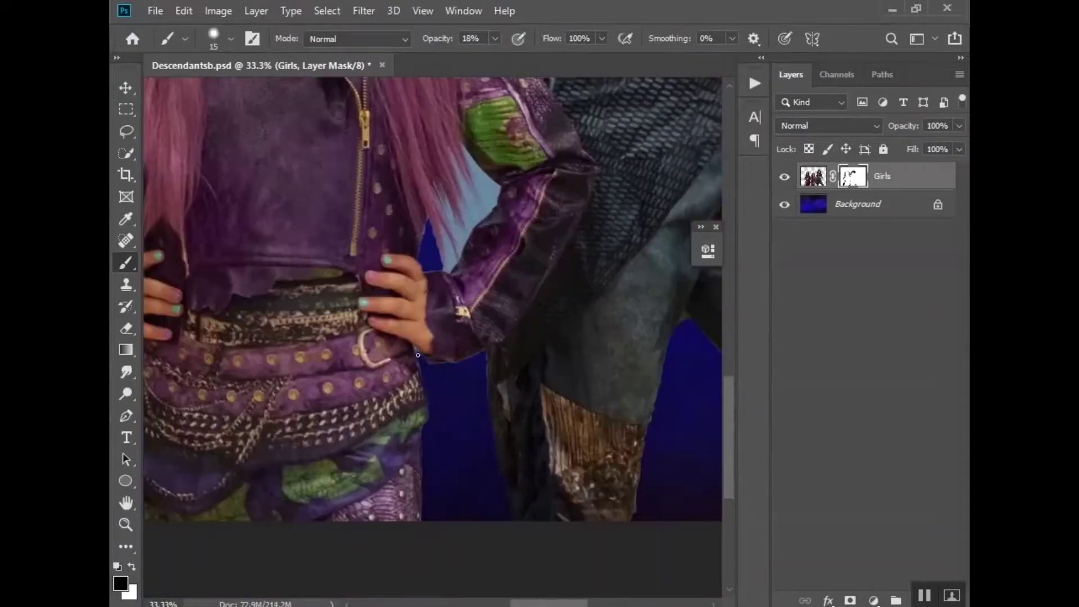
- Mask the fringe under the pink-haired girl's forearm and the light-blue remnant in the gap between her arm and waist
drag(436, 361, 478, 355)
scroll(436, 315, right, 2)
key(bracketleft)
key(bracketleft)
key(bracketleft)
drag(369, 269, 382, 255)
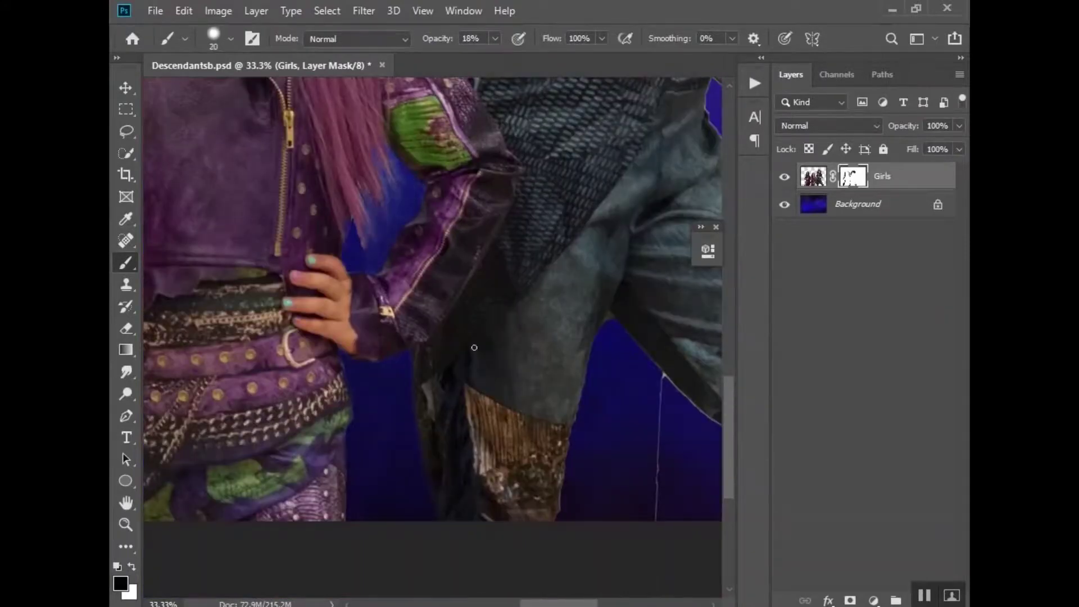
- Raise the brush opacity to 28% and mask the leftover edges in the gap between the right-hand girl's legs
scroll(474, 347, right, 3)
scroll(380, 400, up, 1)
key(2)
key(8)
drag(381, 399, 361, 492)
drag(418, 412, 537, 540)
- Clean the mask along the right-hand girl's outer leg and sleeve, adjusting the brush size to suit the edges
key(bracketright)
key(bracketright)
key(bracketright)
key(bracketright)
key(bracketright)
key(bracketright)
key(bracketright)
key(bracketright)
scroll(573, 360, up, 2)
key(bracketleft)
key(bracketleft)
key(bracketleft)
key(bracketleft)
key(bracketleft)
key(bracketleft)
key(bracketleft)
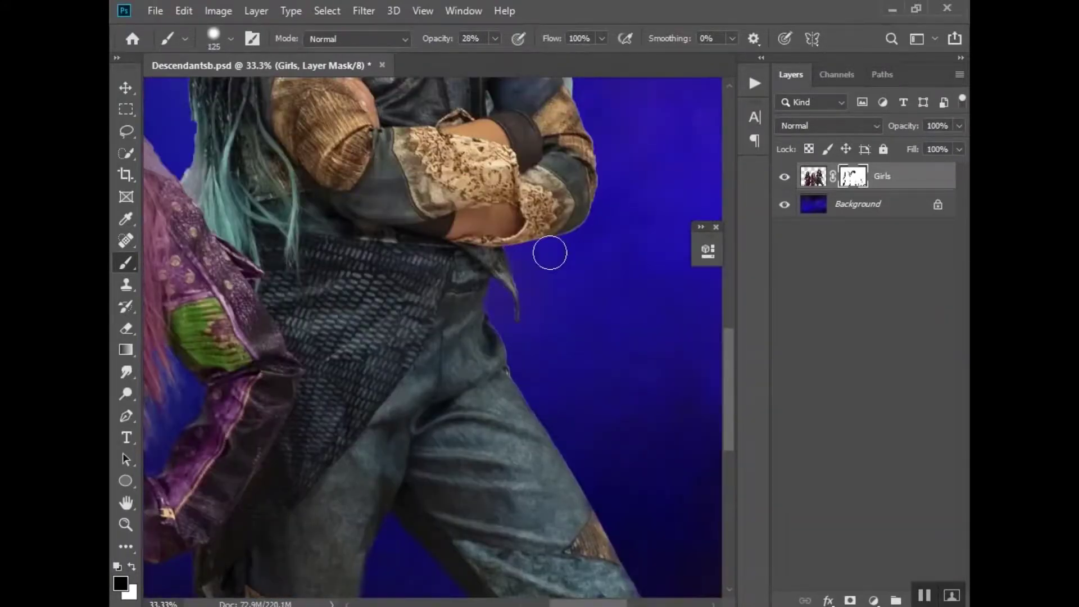
- Mask the cutout edges around the right-hand girl's braids and the gap beside the pink-haired girl with a 125 px brush
scroll(550, 253, up, 7)
scroll(412, 116, up, 2)
drag(282, 165, 277, 212)
scroll(180, 477, down, 3)
scroll(180, 477, left, 3)
drag(271, 439, 309, 516)
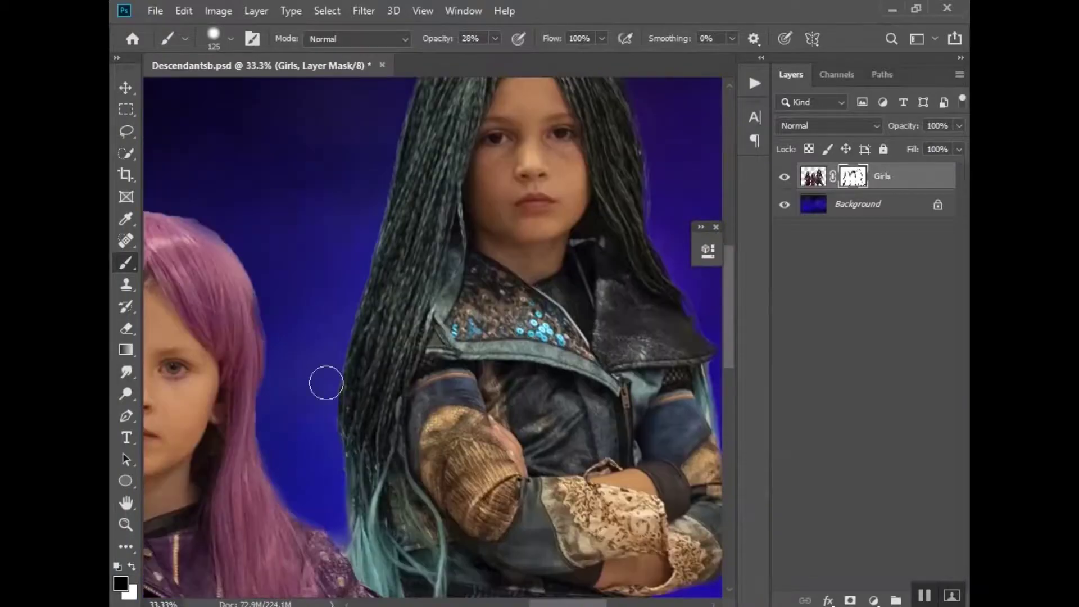
scroll(604, 289, down, 4)
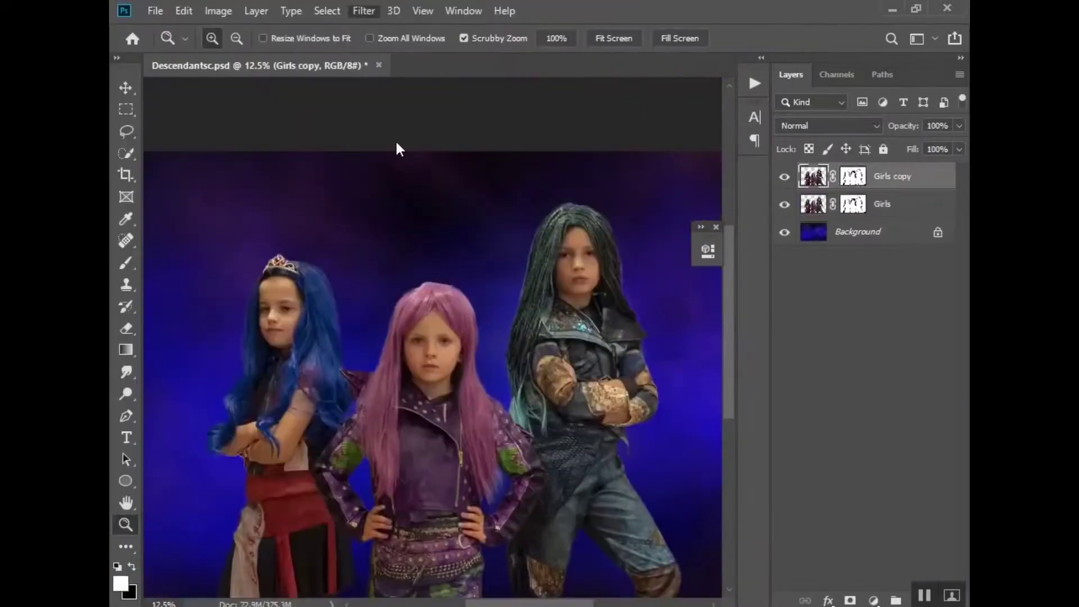
- Open the Girls copy layer in Liquify, freeze the pink-haired girl's face, and enlarge the warp brush for reshaping her hair
key(ctrl+shift+x)
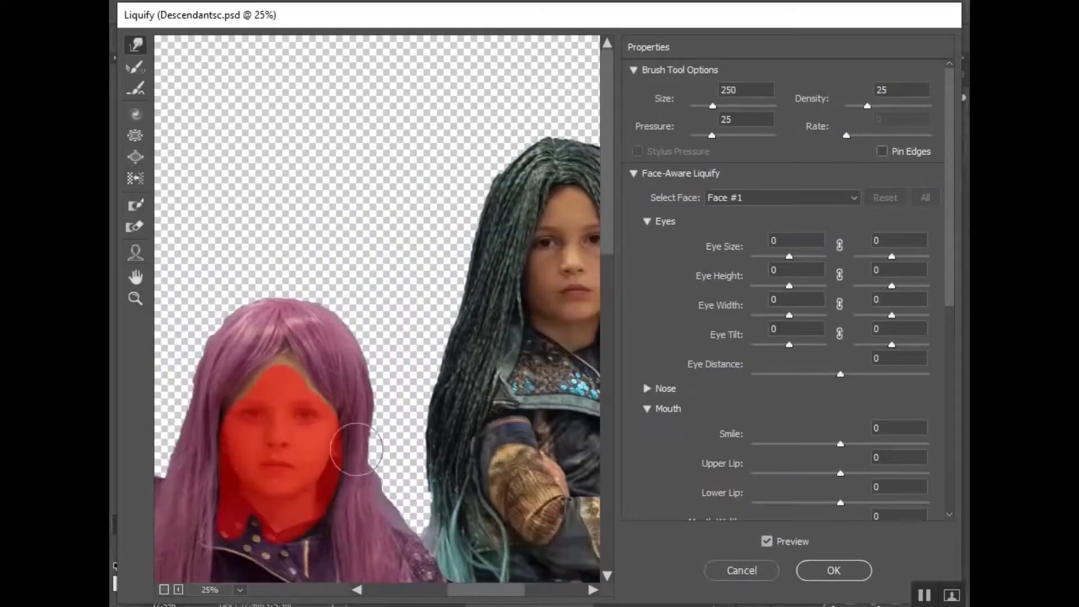
scroll(356, 450, down, 3)
key(bracketright)
key(bracketright)
key(bracketright)
key(bracketright)
key(bracketright)
scroll(373, 241, left, 5)
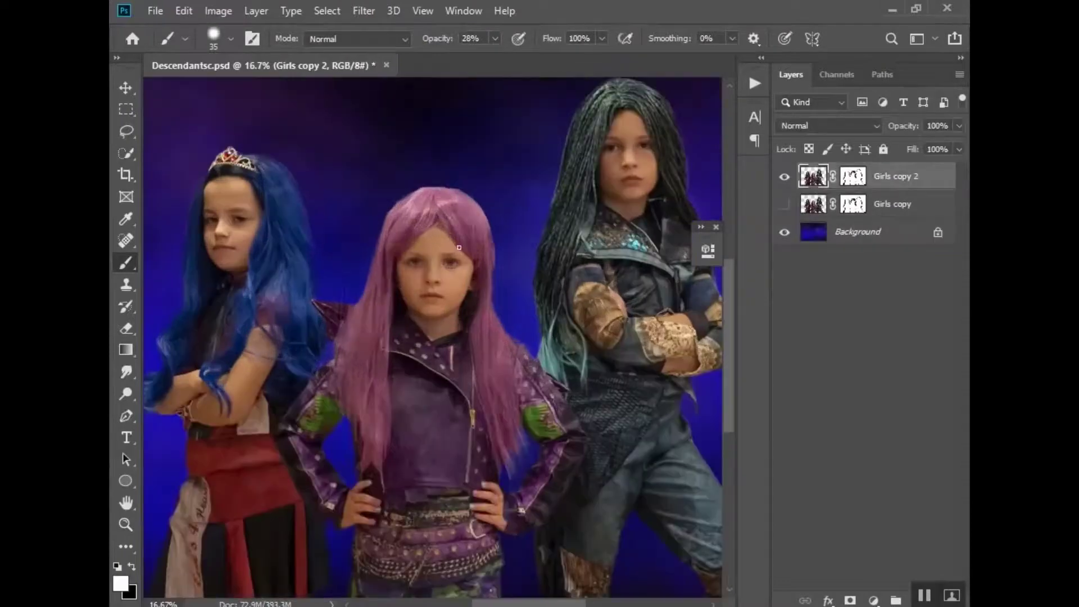
click(218, 10)
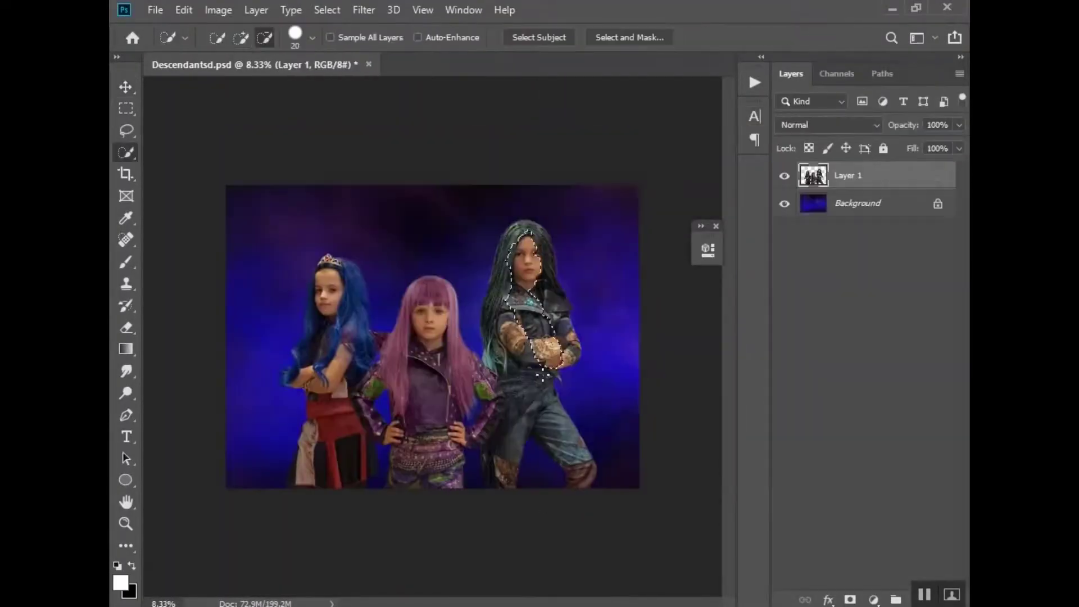
- Select the right-hand girl on Layer 1 of Descendantsd.psd with the Quick Selection tool, refining the outline around her legs
drag(623, 344, 646, 344)
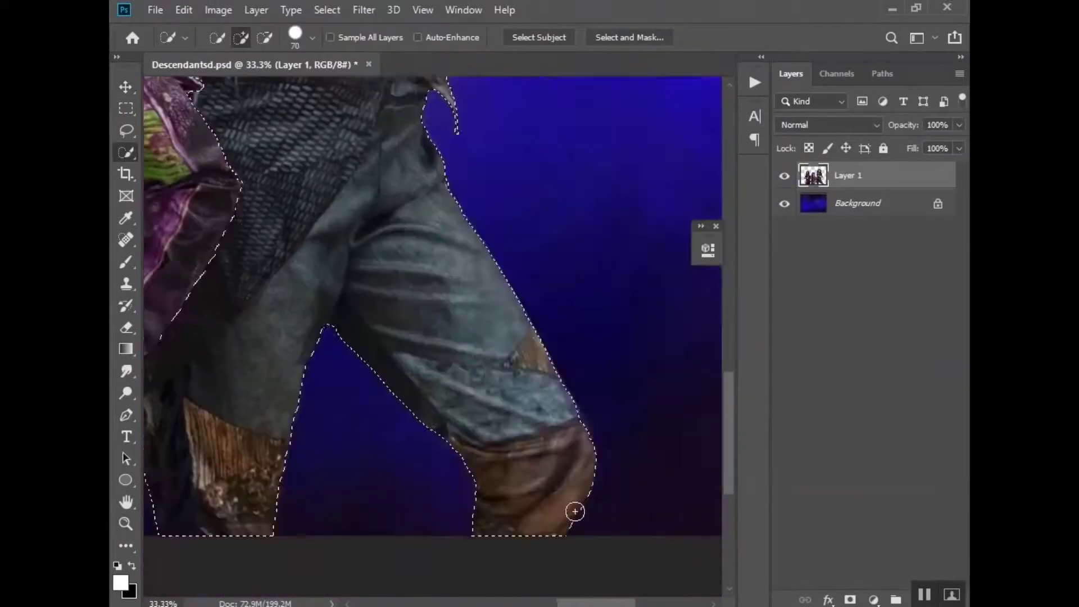